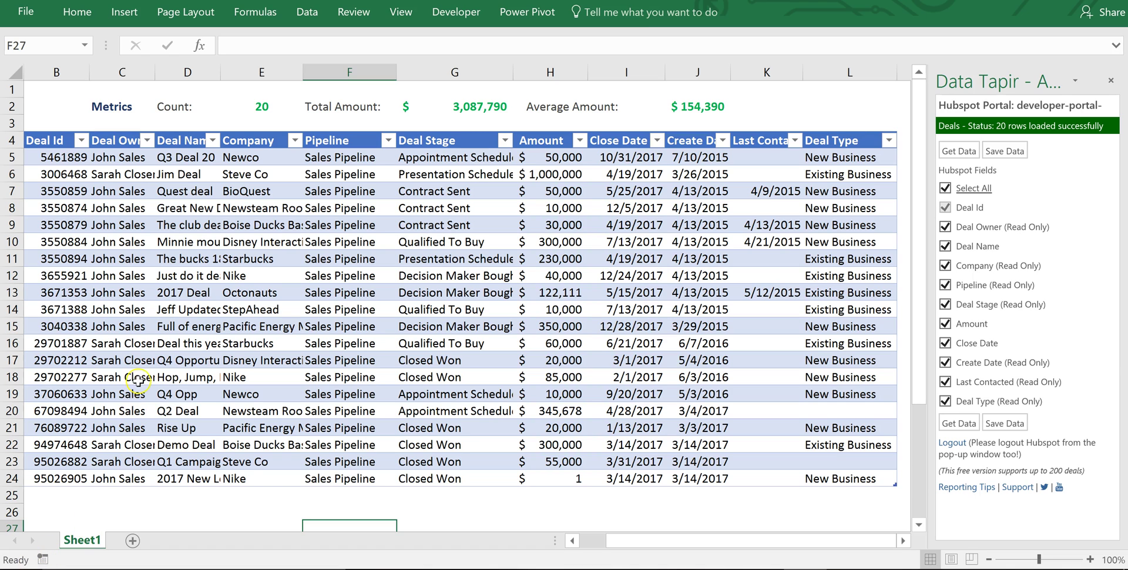
Step: Select the whole Deals table from the workbook's named ranges, then clear the selection
{"action": "left_click", "coordinate": [54, 141]}
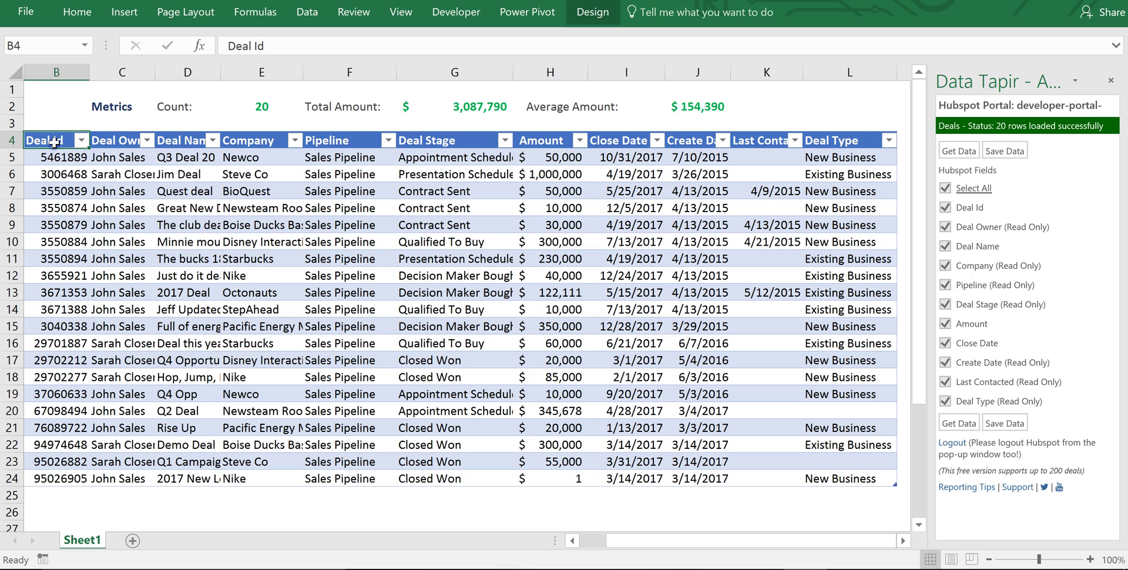
{"action": "left_click", "coordinate": [85, 47]}
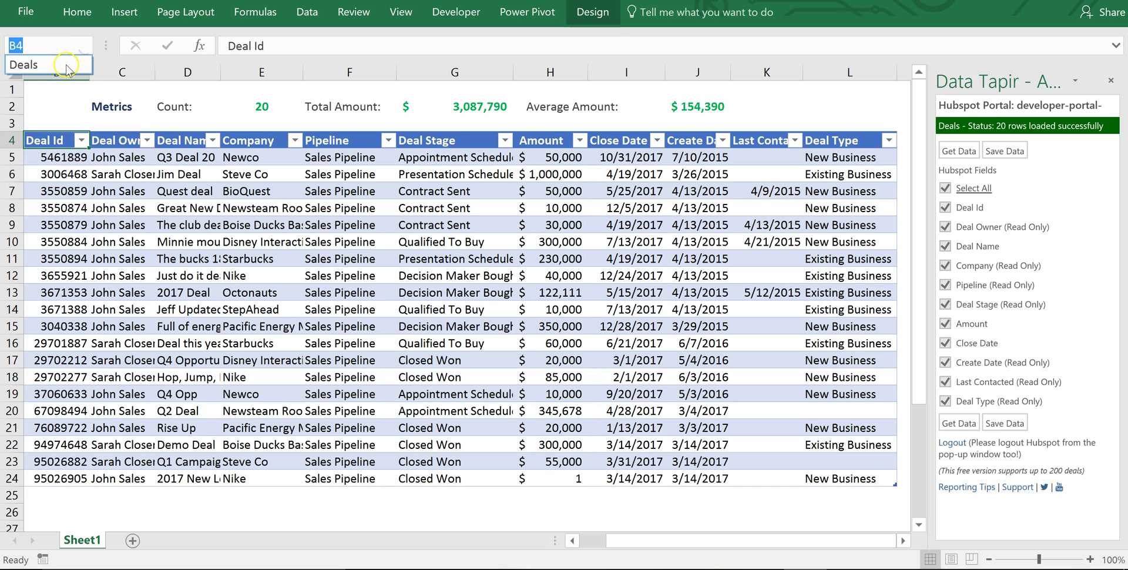
{"action": "left_click", "coordinate": [66, 65]}
{"action": "left_click", "coordinate": [957, 154]}
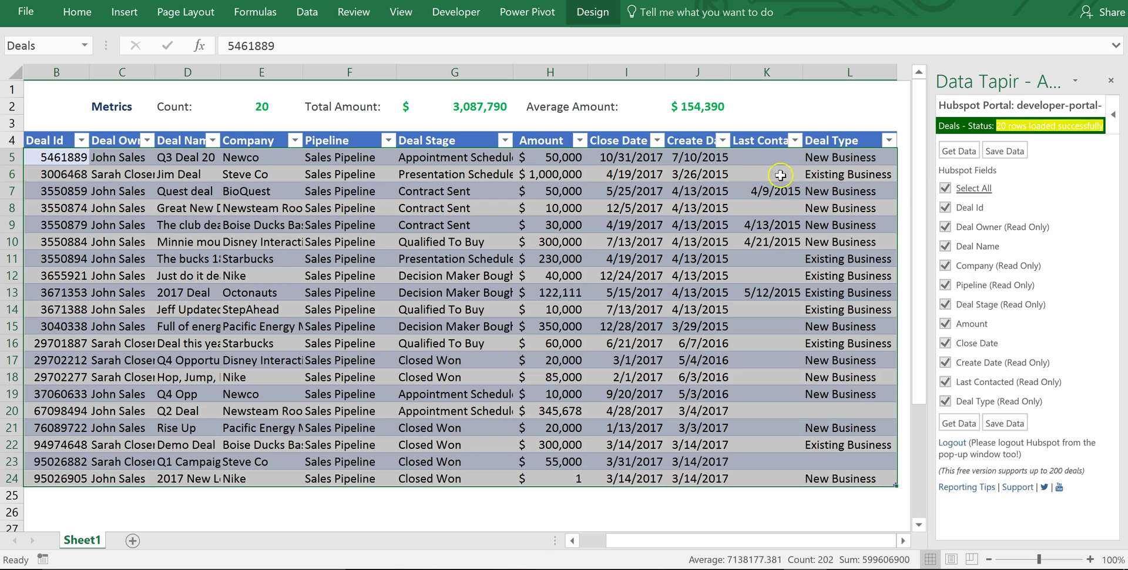
{"action": "left_click", "coordinate": [226, 116]}
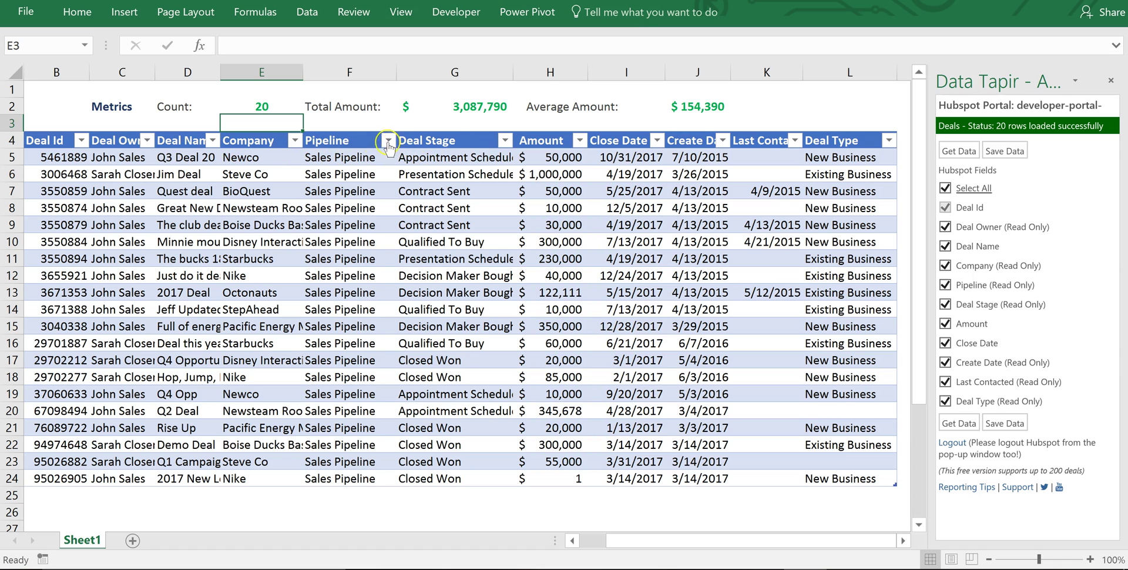
Step: Filter Deal Stage to Appointment Scheduled, check E2's SUBTOTAL count, then restore all stages
{"action": "left_click", "coordinate": [505, 141]}
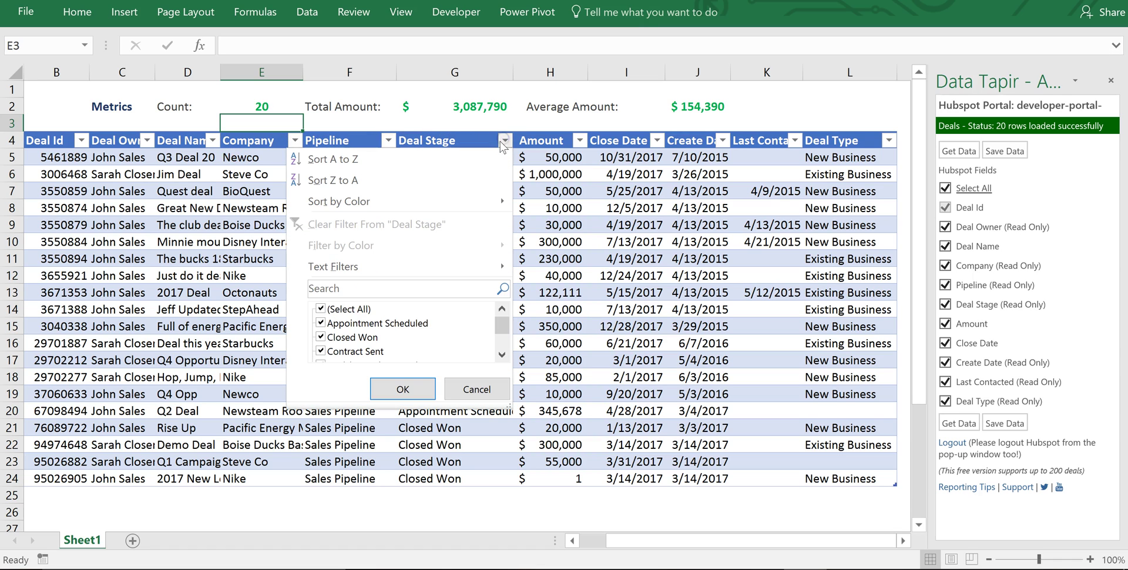
{"action": "left_click", "coordinate": [320, 309]}
{"action": "left_click", "coordinate": [321, 323]}
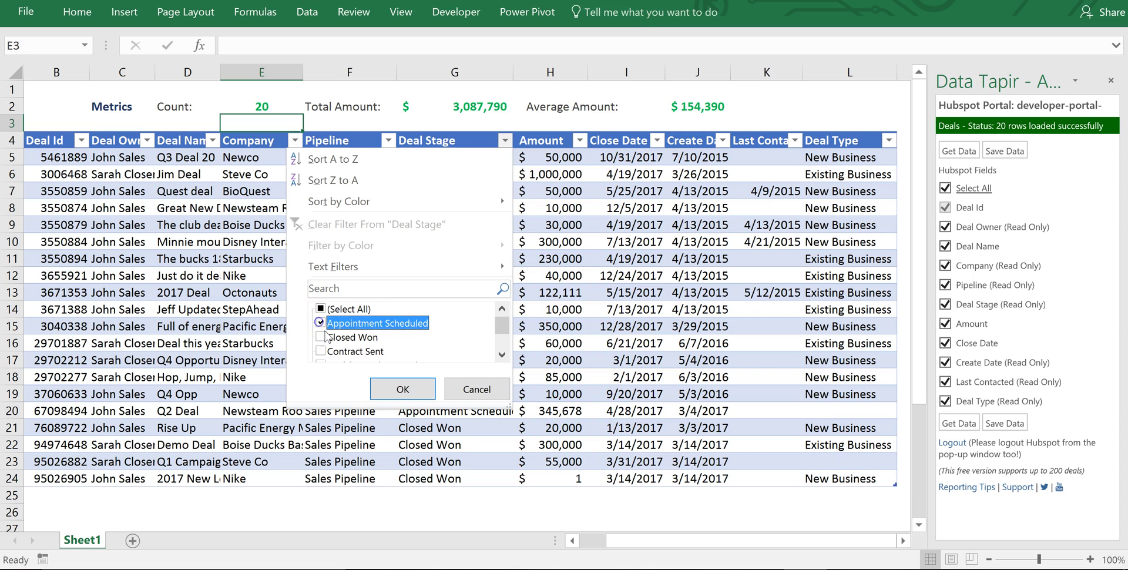
{"action": "left_click", "coordinate": [401, 387]}
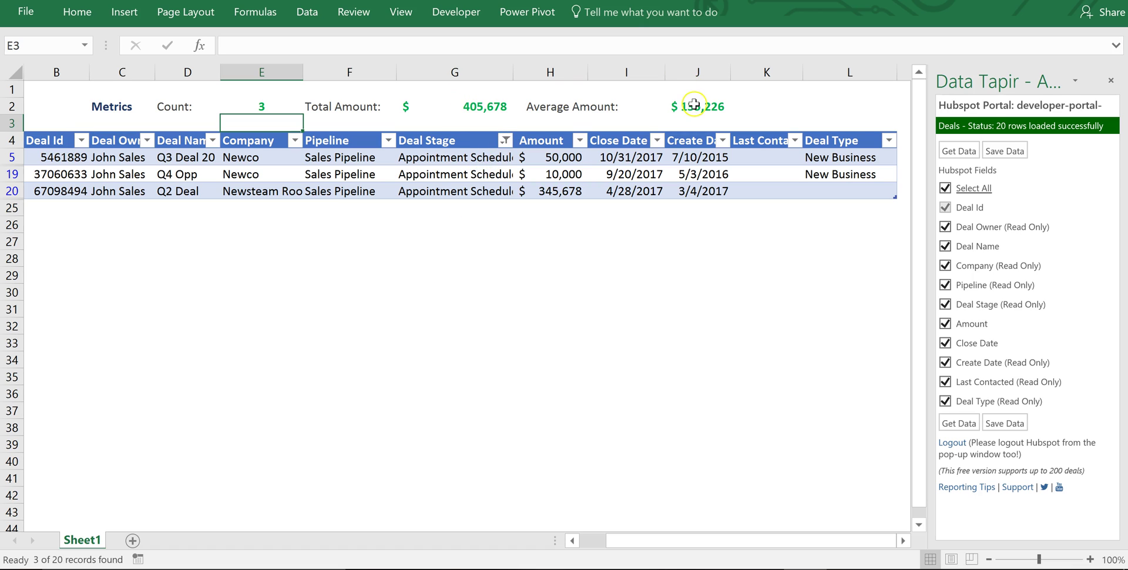
{"action": "left_click", "coordinate": [266, 107]}
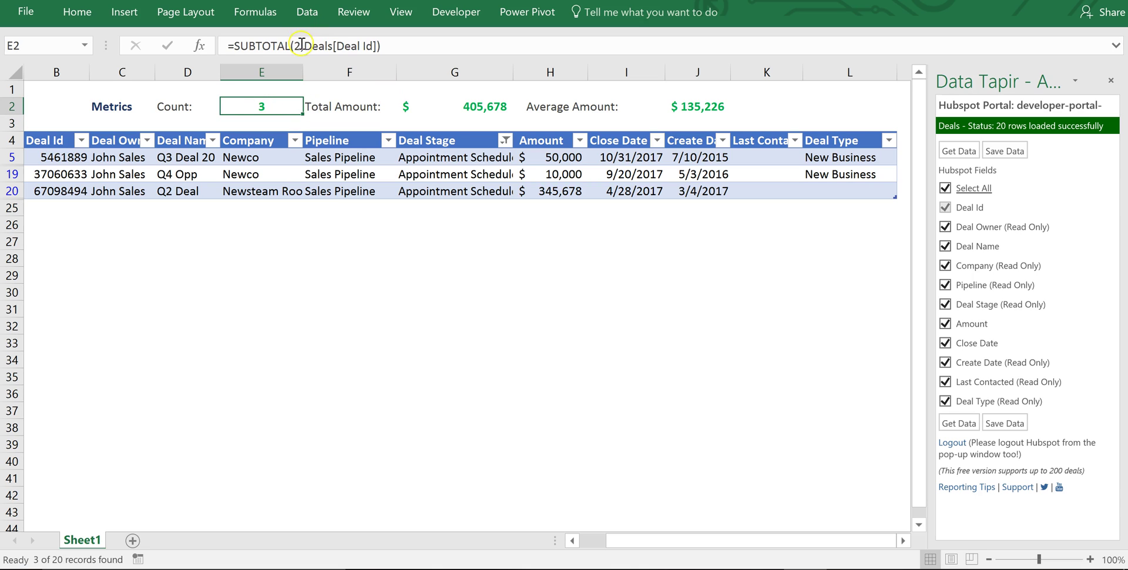
{"action": "left_click", "coordinate": [507, 140]}
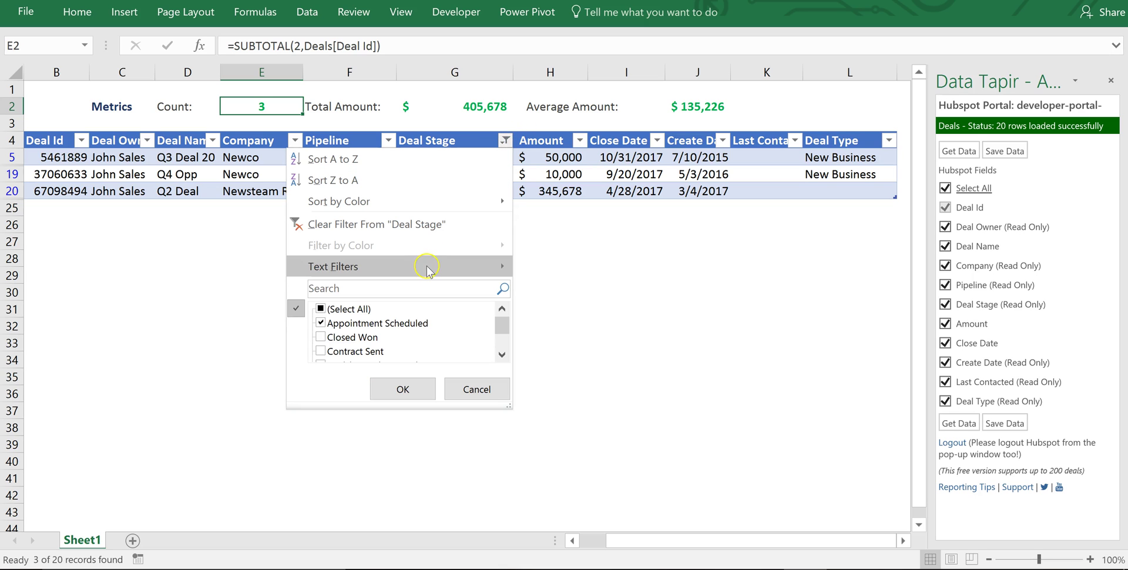
{"action": "left_click", "coordinate": [330, 310]}
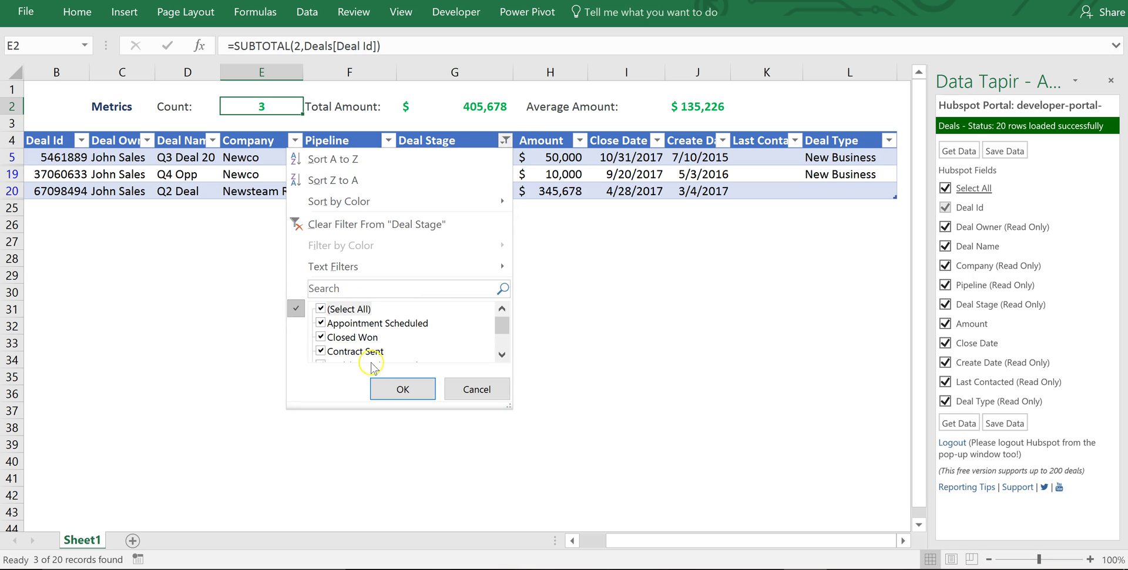
{"action": "left_click", "coordinate": [403, 389]}
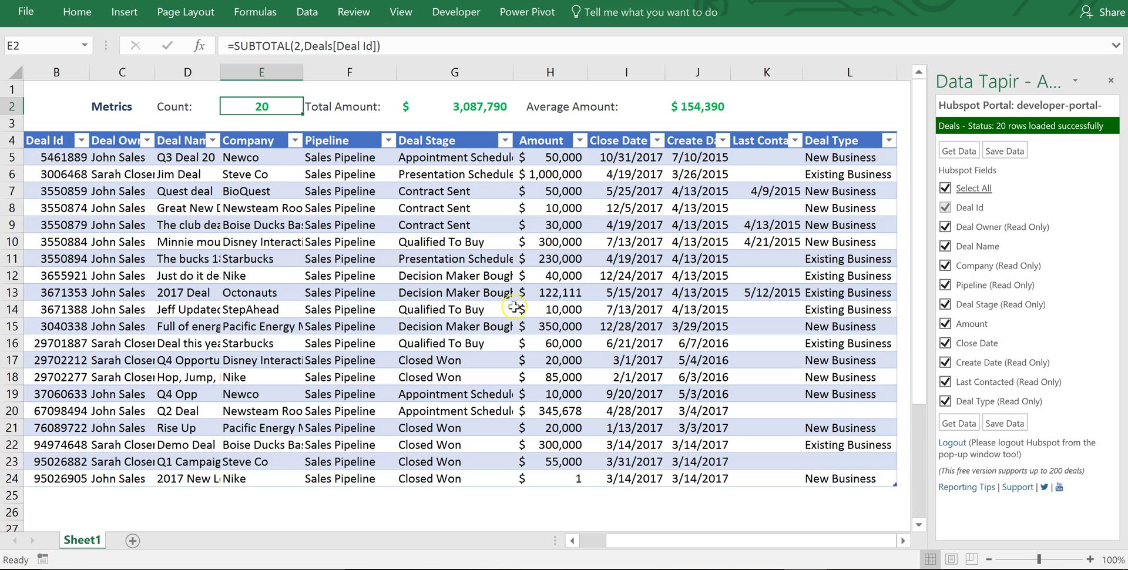
Step: Filter Close Date to deals closing this month, then clear that filter
{"action": "left_click", "coordinate": [662, 140]}
{"action": "left_click", "coordinate": [659, 141]}
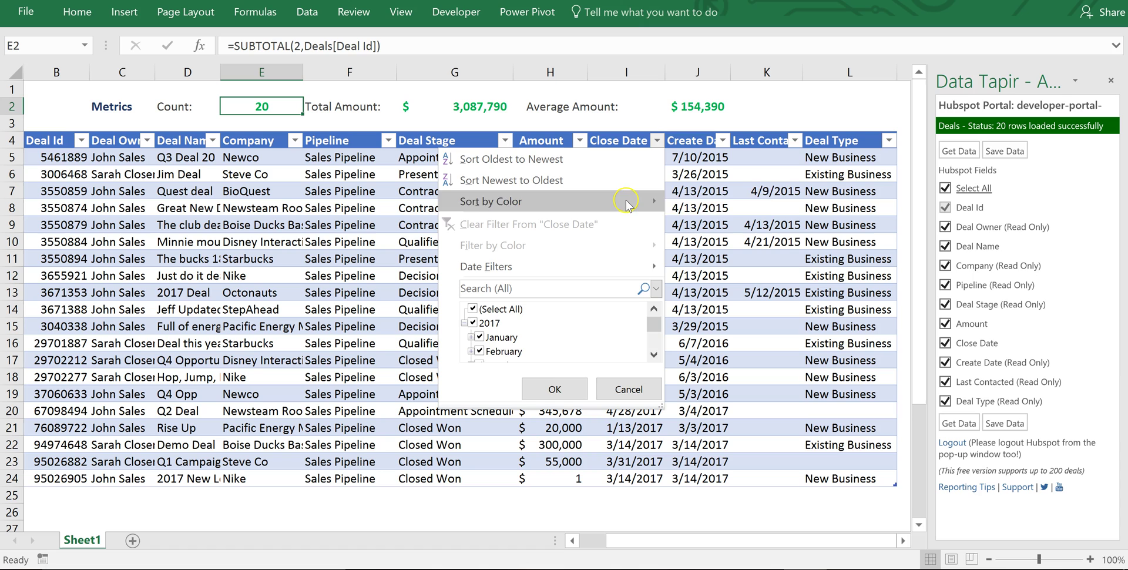
{"action": "left_click", "coordinate": [620, 269]}
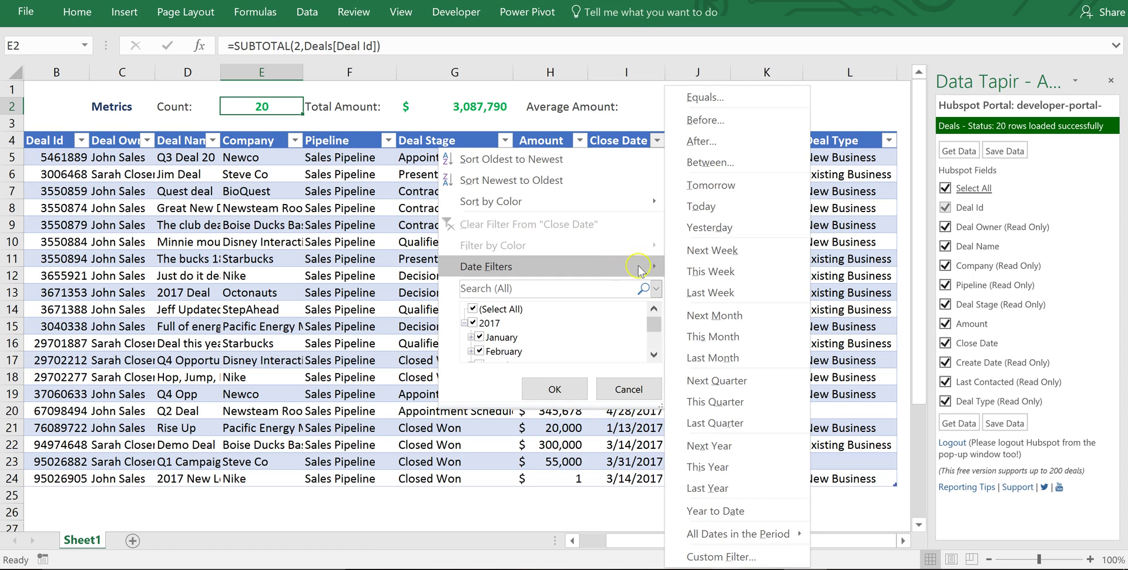
{"action": "left_click", "coordinate": [711, 336]}
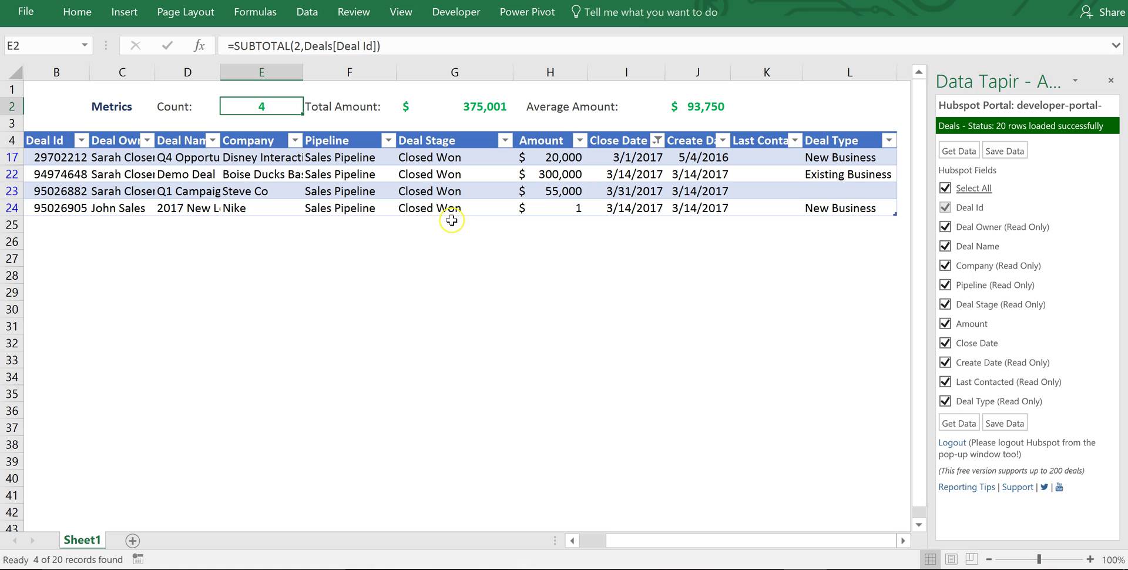
{"action": "left_click", "coordinate": [657, 140]}
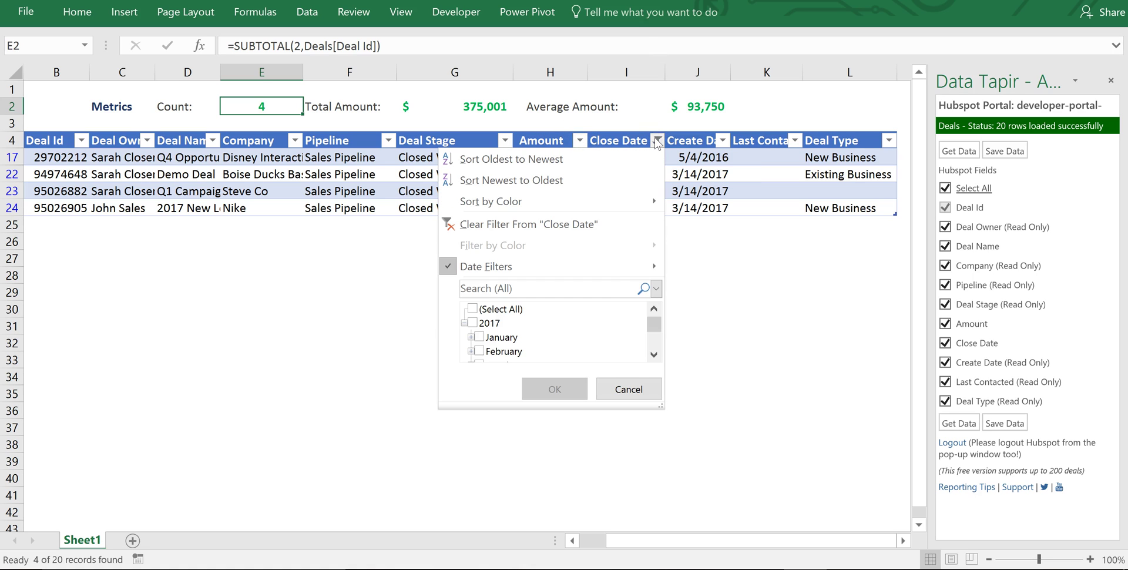
{"action": "left_click", "coordinate": [474, 309]}
{"action": "left_click", "coordinate": [569, 389]}
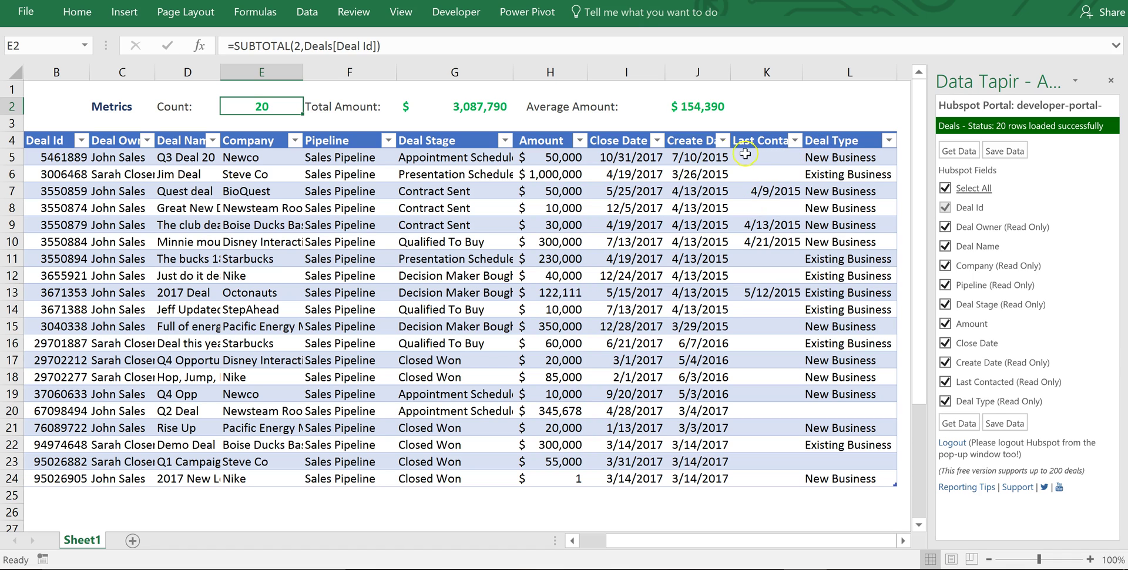
Step: Filter Create Date to this week, then last week, then clear the creation-date filter
{"action": "left_click", "coordinate": [722, 139]}
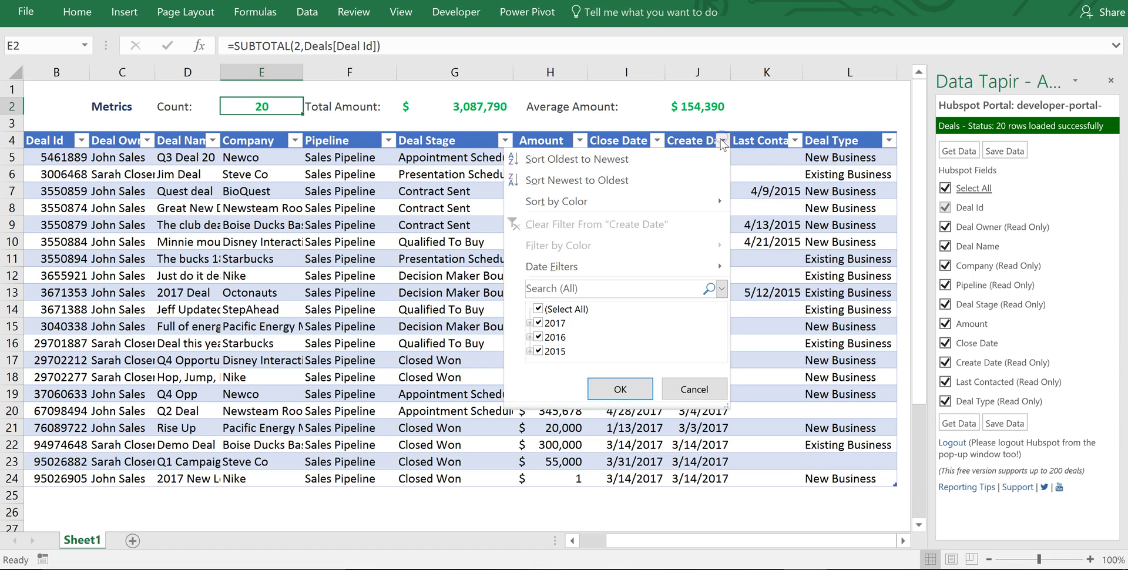
{"action": "left_click", "coordinate": [657, 267]}
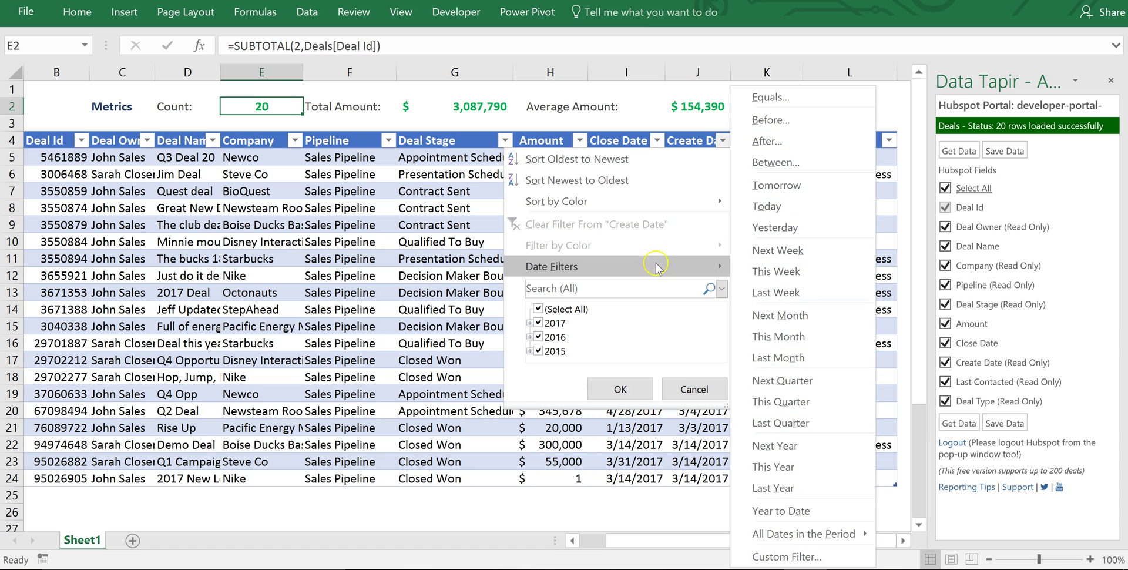
{"action": "left_click", "coordinate": [788, 272]}
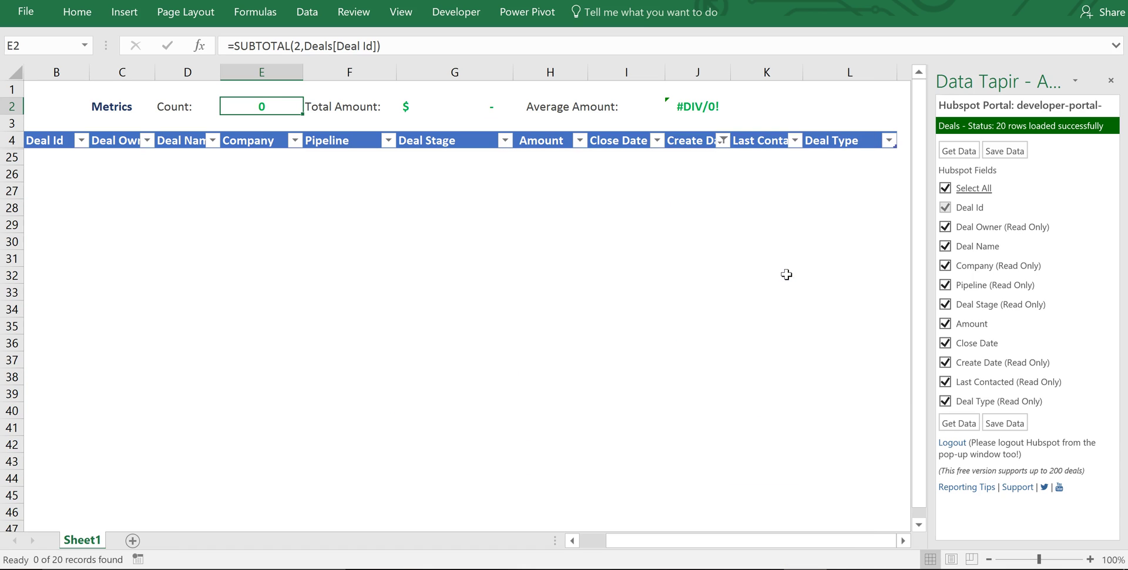
{"action": "left_click", "coordinate": [721, 140]}
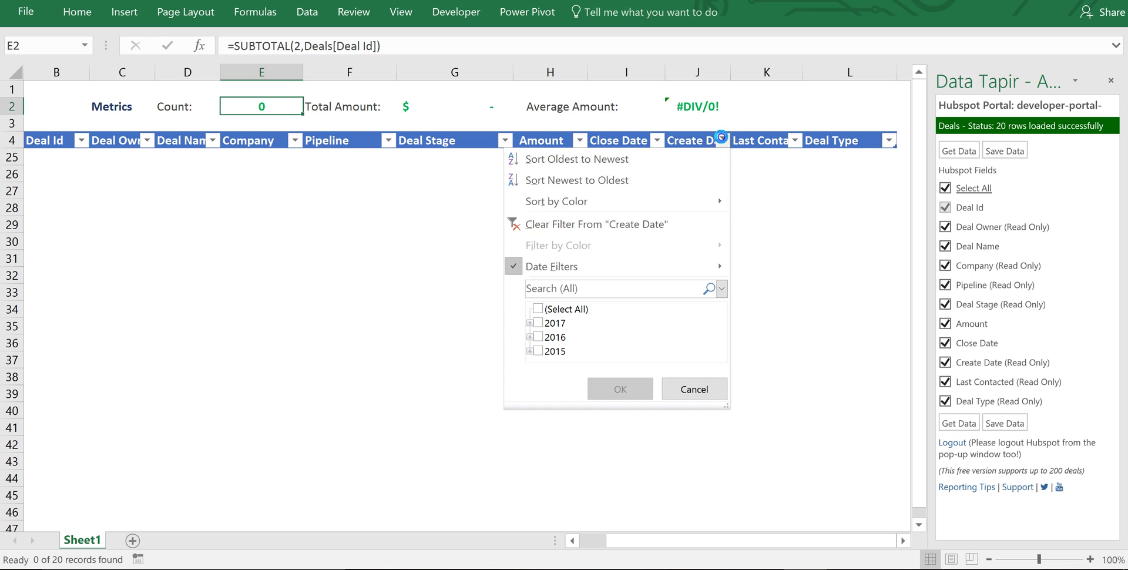
{"action": "left_click", "coordinate": [677, 267]}
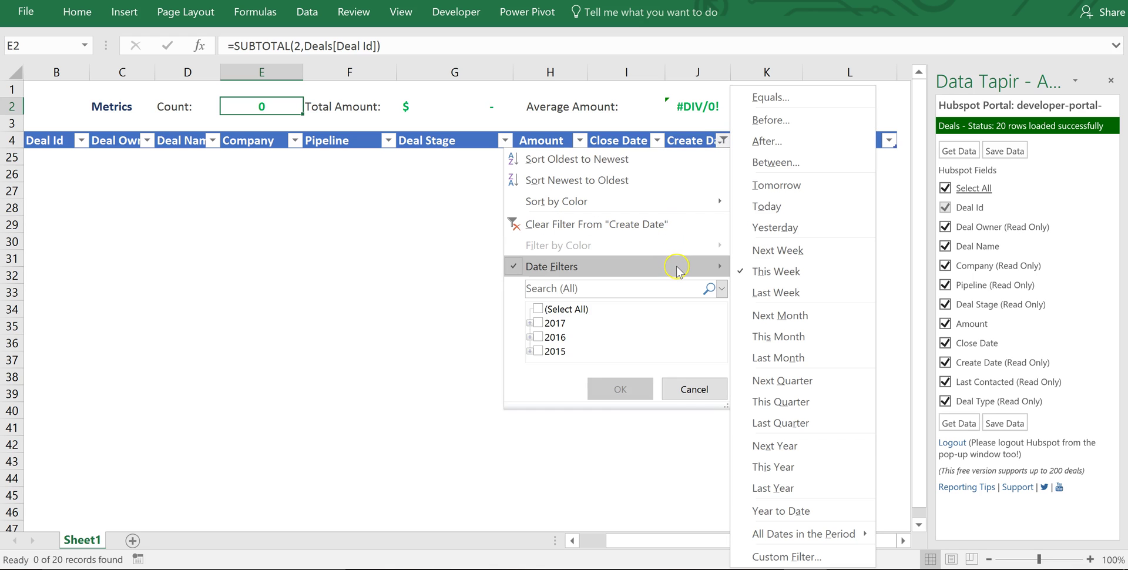
{"action": "left_click", "coordinate": [760, 276]}
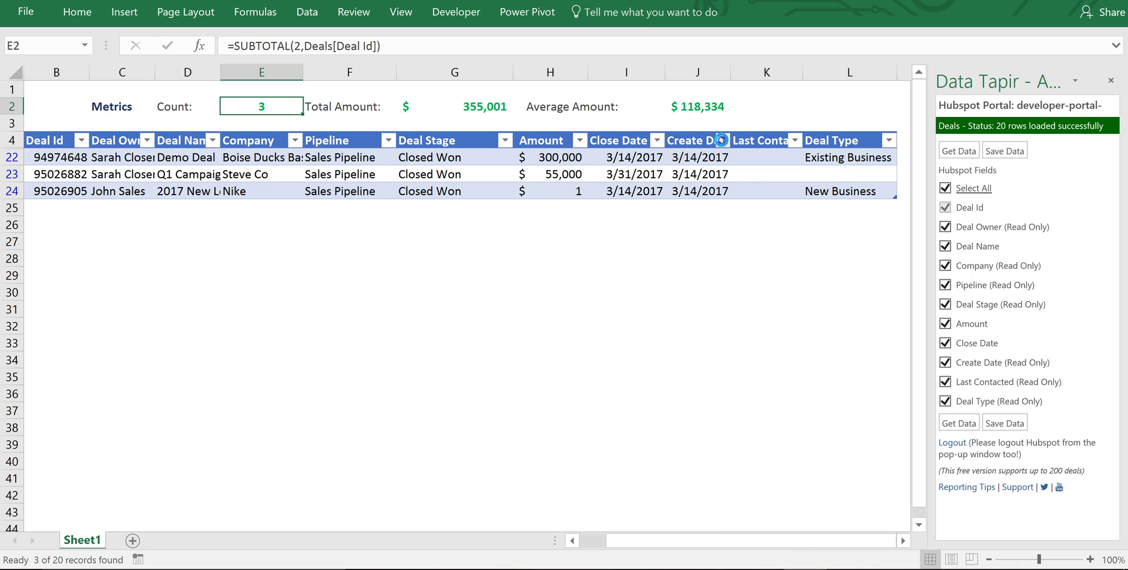
{"action": "left_click", "coordinate": [723, 140]}
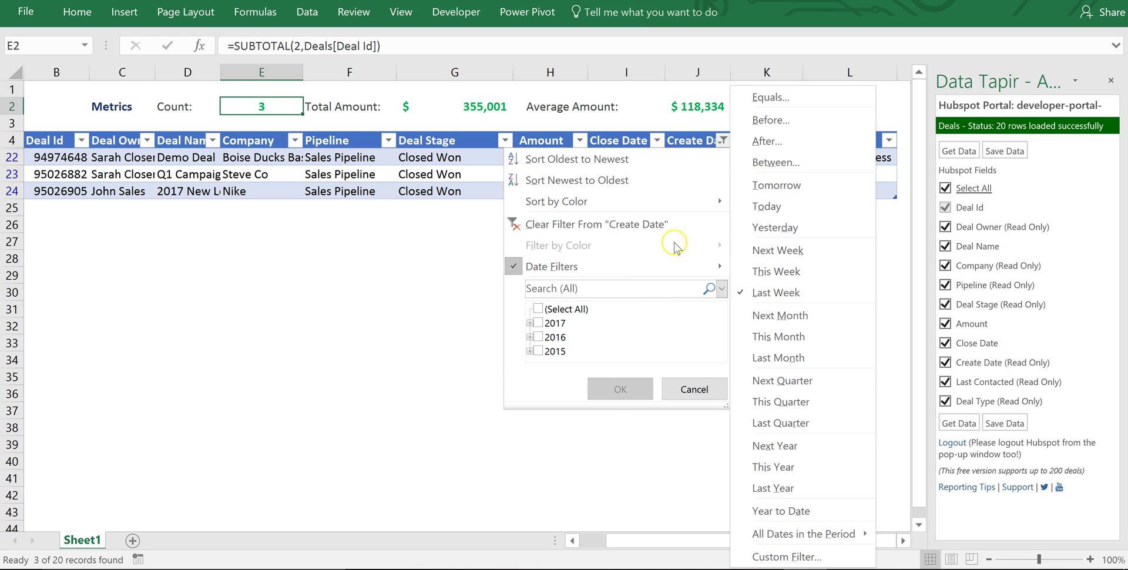
{"action": "mouse_move", "coordinate": [714, 276]}
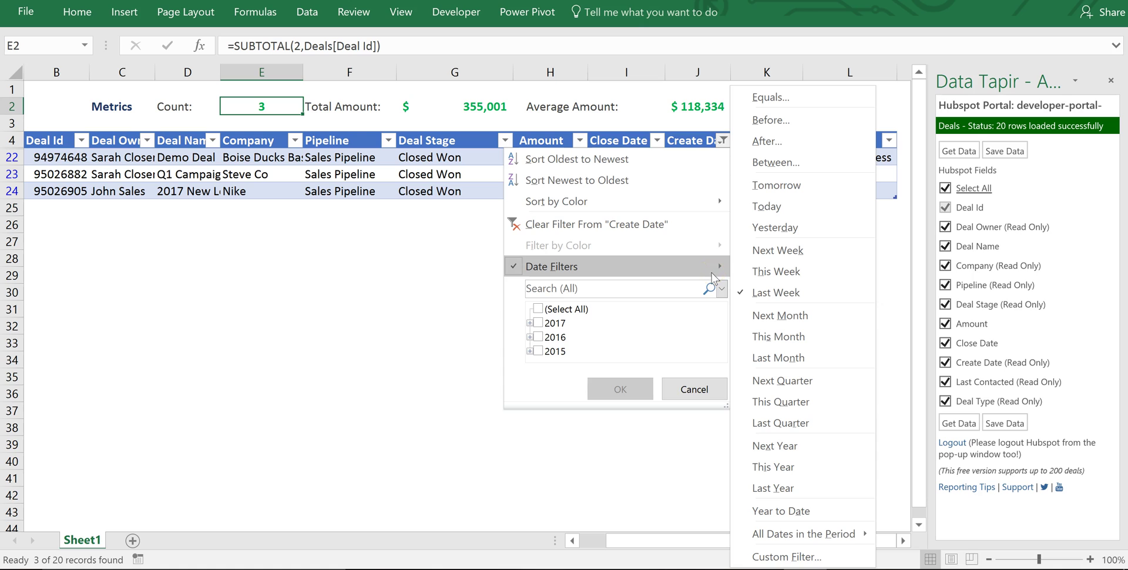
{"action": "left_click", "coordinate": [538, 309]}
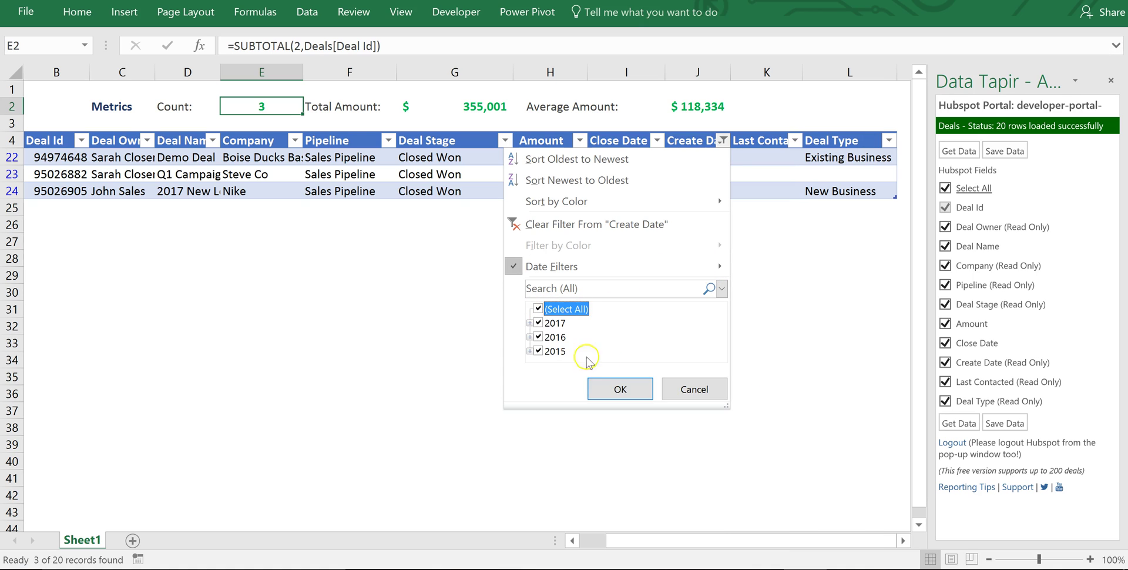
{"action": "left_click", "coordinate": [625, 387]}
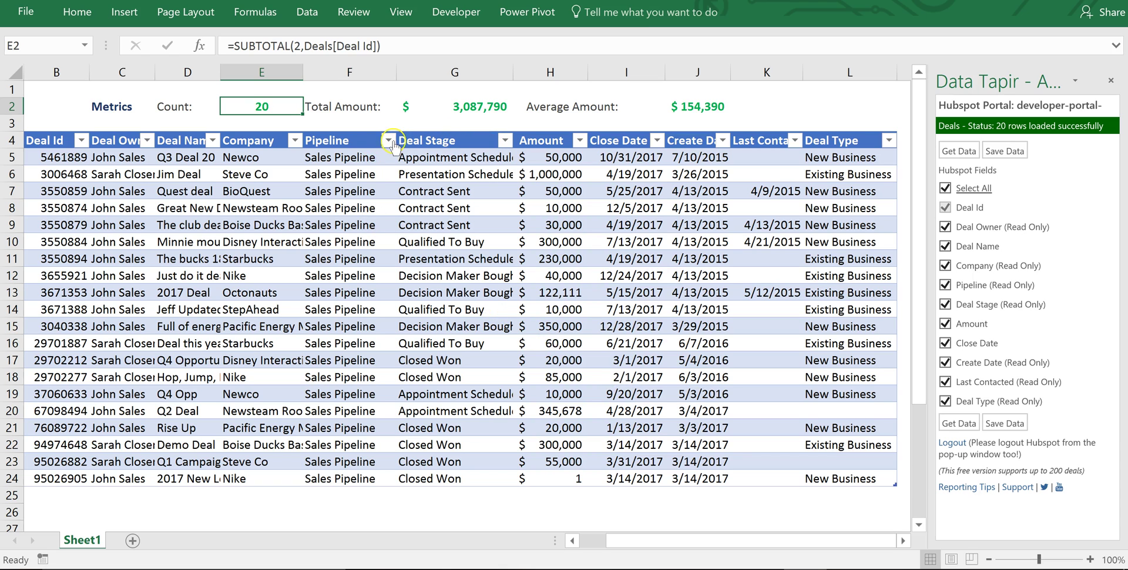
Step: Filter Deal Owner to the first owner only, leaving 14 deals showing
{"action": "left_click", "coordinate": [148, 141]}
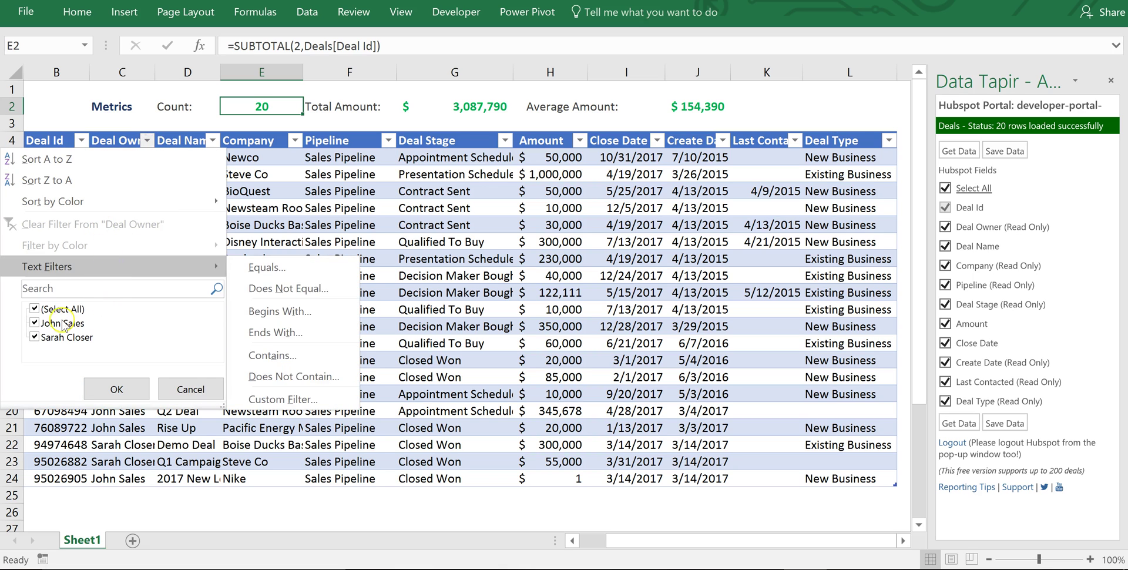
{"action": "left_click", "coordinate": [35, 309]}
{"action": "left_click", "coordinate": [34, 323]}
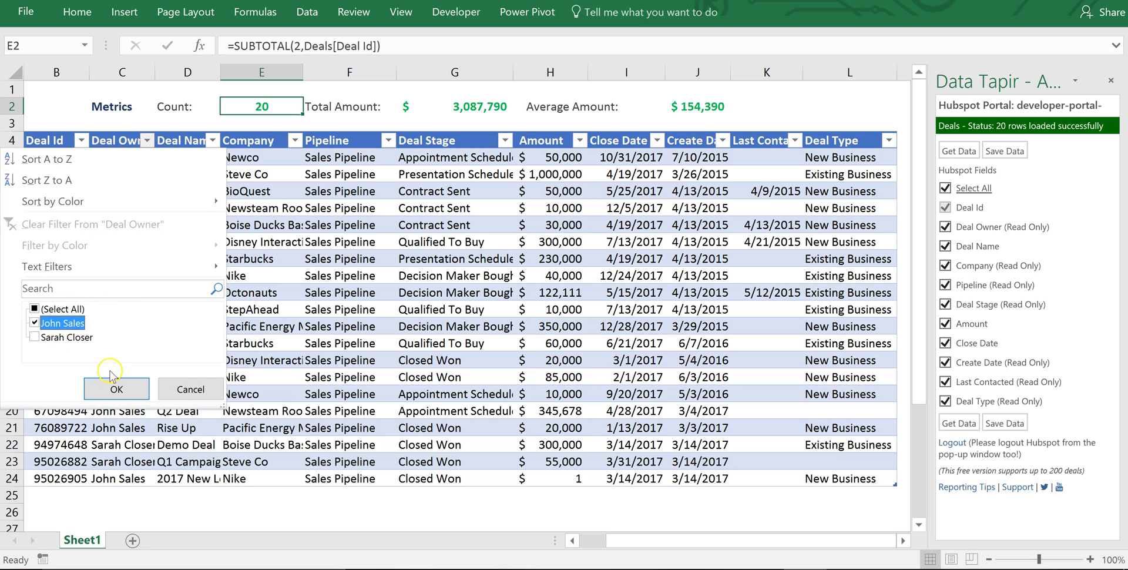
{"action": "left_click", "coordinate": [117, 389]}
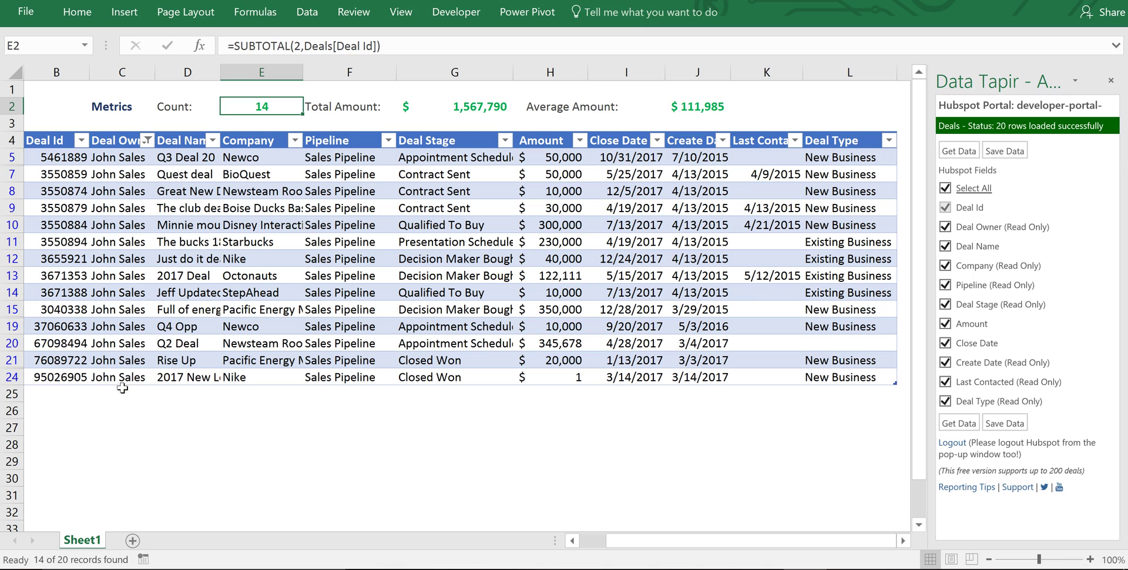
{"action": "left_click", "coordinate": [188, 429]}
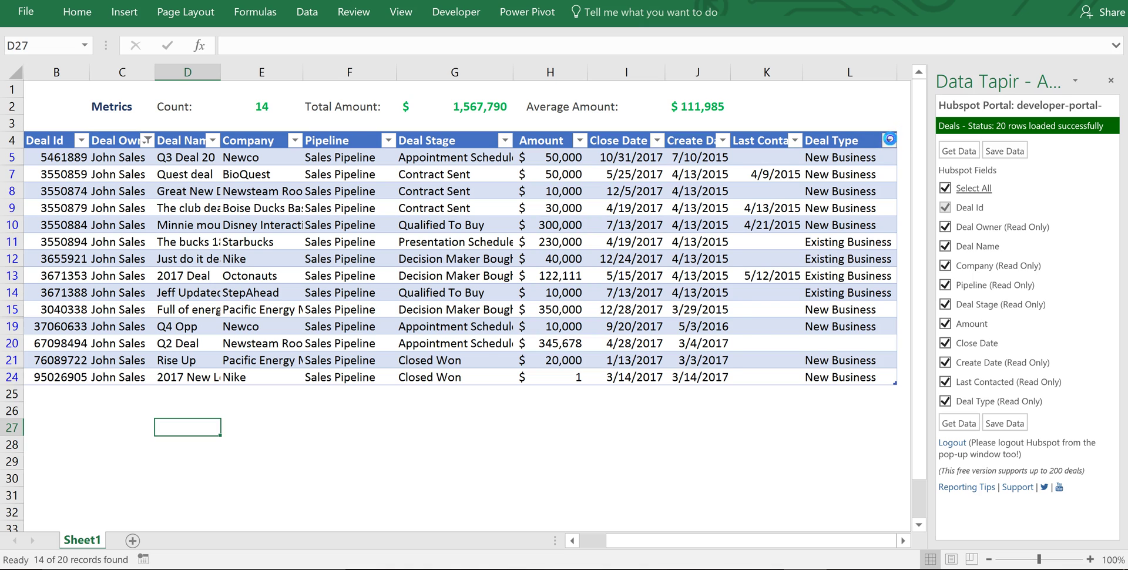
Step: In the Deal Type filter, untick all types and tick only New Business
{"action": "left_click", "coordinate": [890, 139]}
{"action": "left_click", "coordinate": [705, 310]}
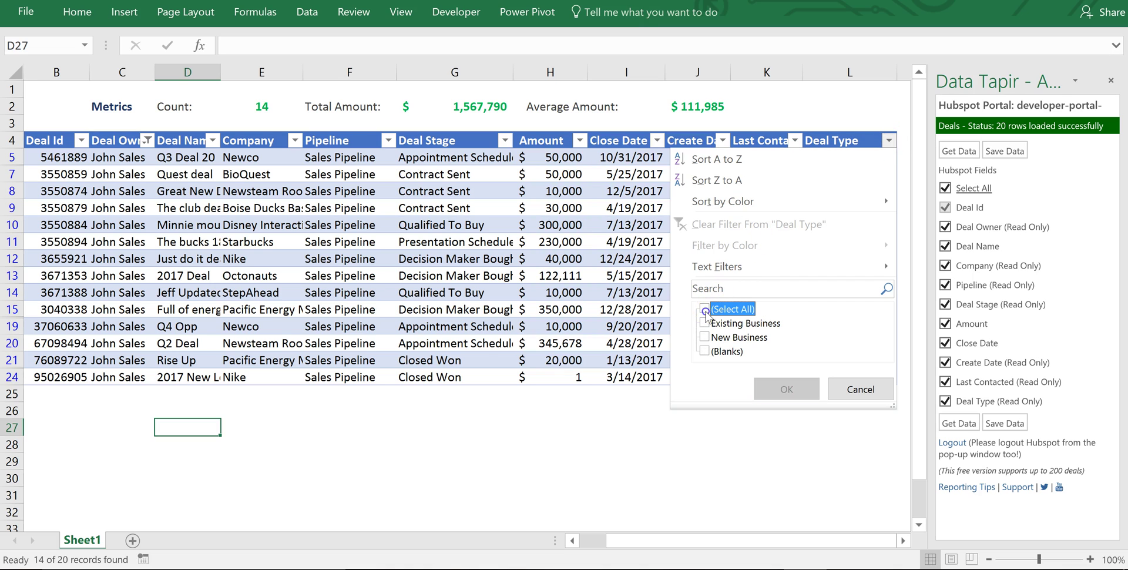
{"action": "left_click", "coordinate": [703, 339]}
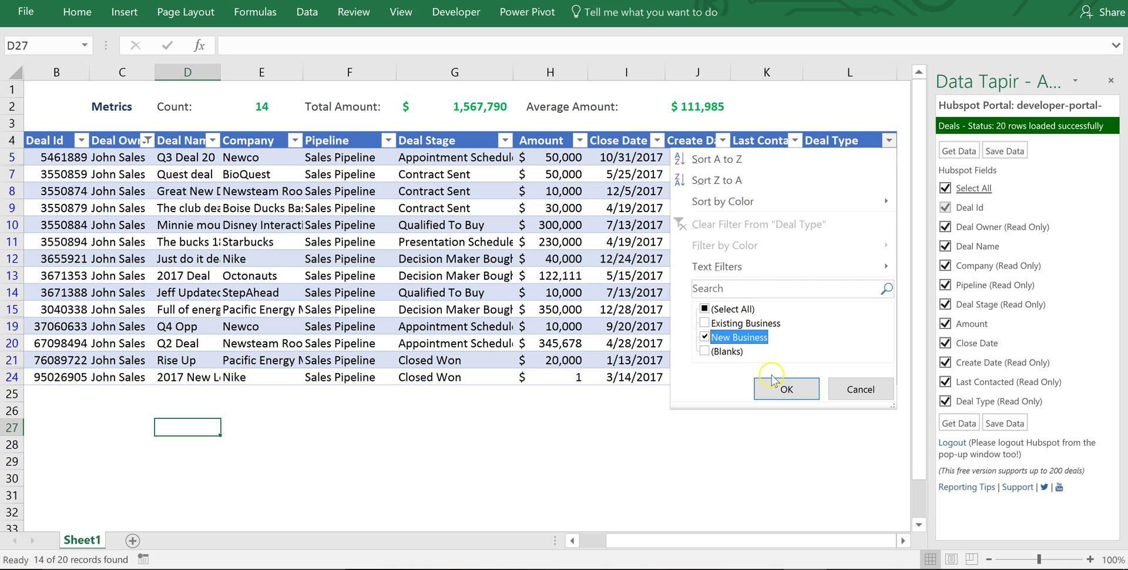
Step: Apply the New Business Deal Type filter, leaving 9 deals totalling $820,001
{"action": "left_click", "coordinate": [785, 386]}
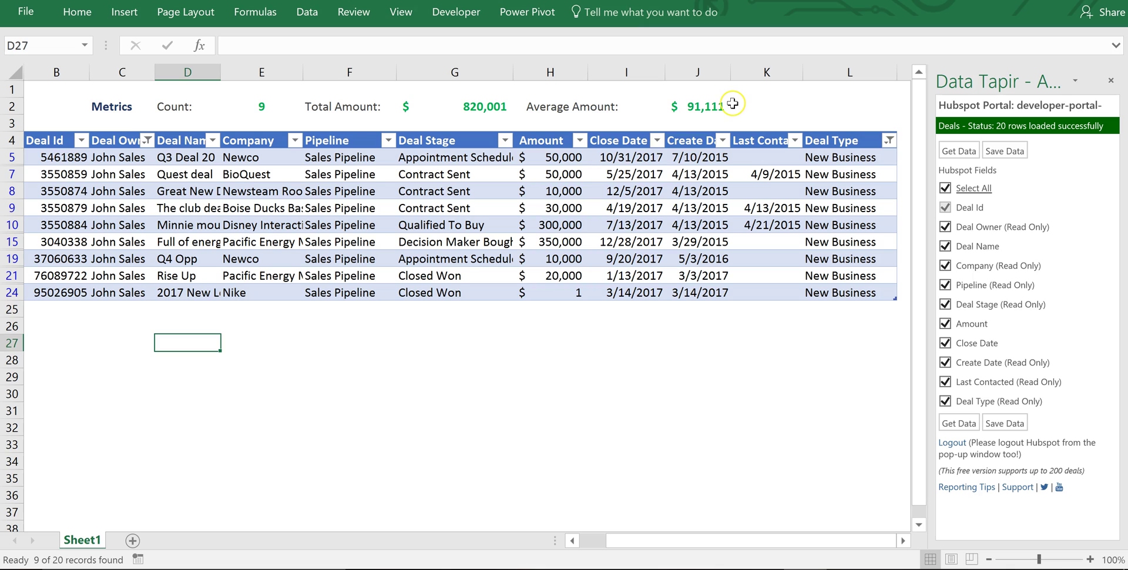
Step: Change the Nike deal's amount in H24 from 1 to 10,000
{"action": "left_click", "coordinate": [557, 295]}
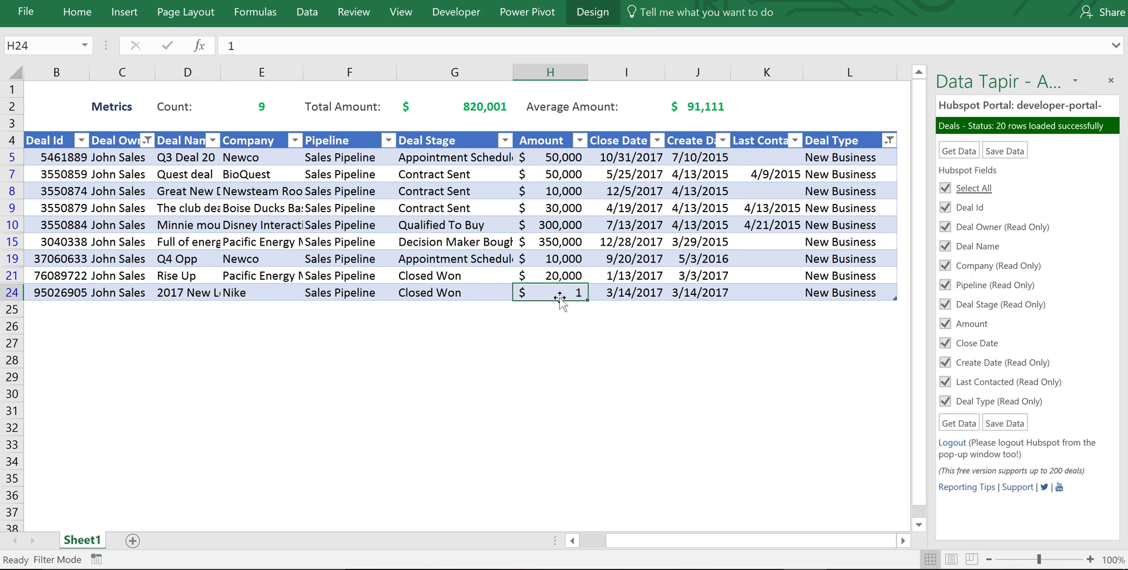
{"action": "type", "text": "10000"}
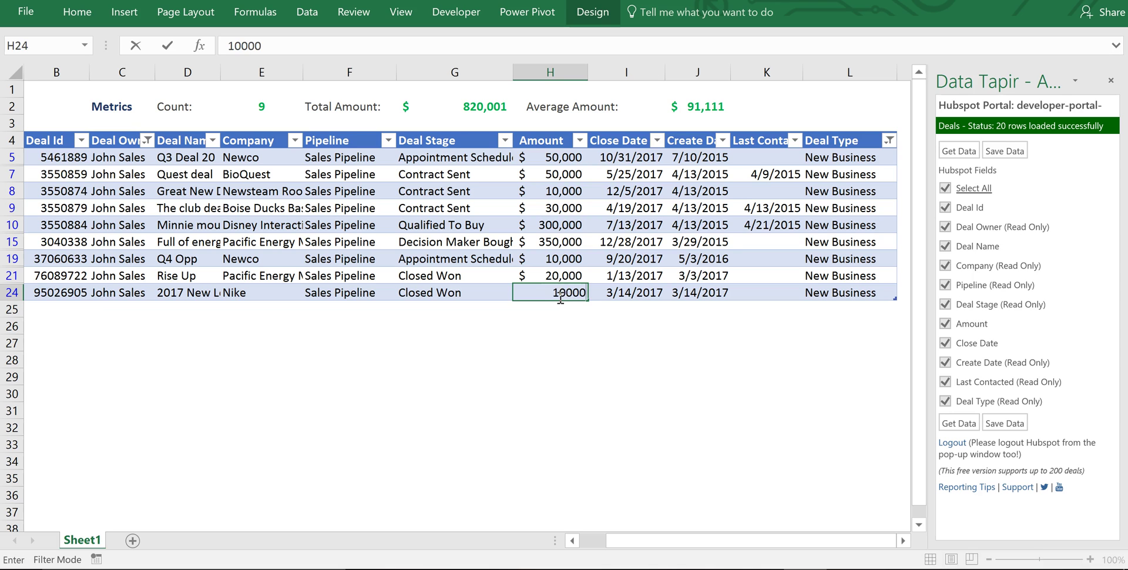
{"action": "key", "text": "Return"}
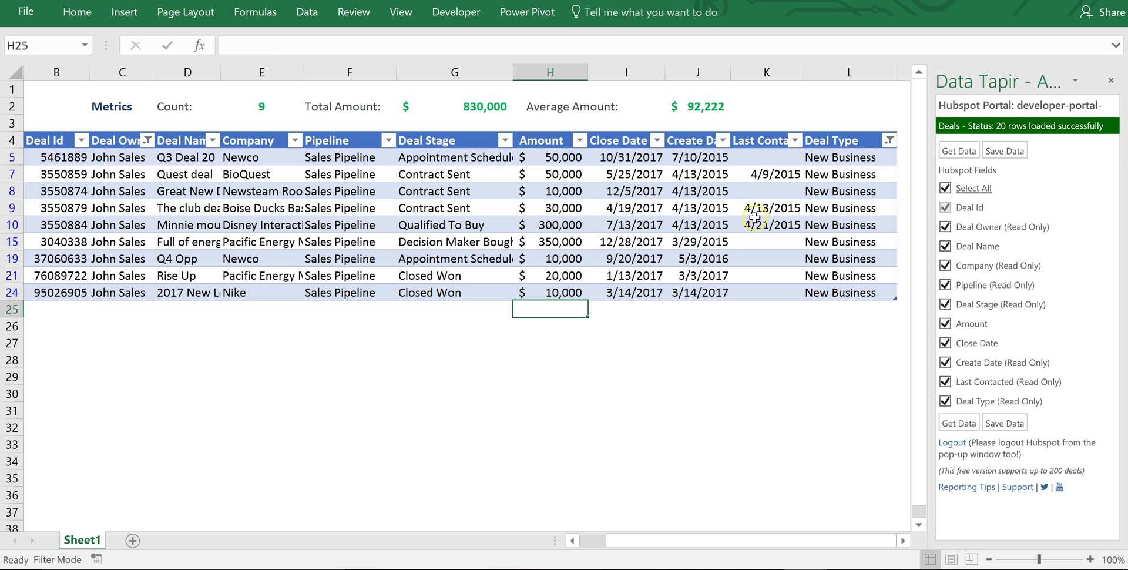
Step: Save the edited deals back to HubSpot via Data Tapir's Save Data, then inspect E2's Count formula
{"action": "left_click", "coordinate": [755, 213]}
{"action": "left_click", "coordinate": [1005, 151]}
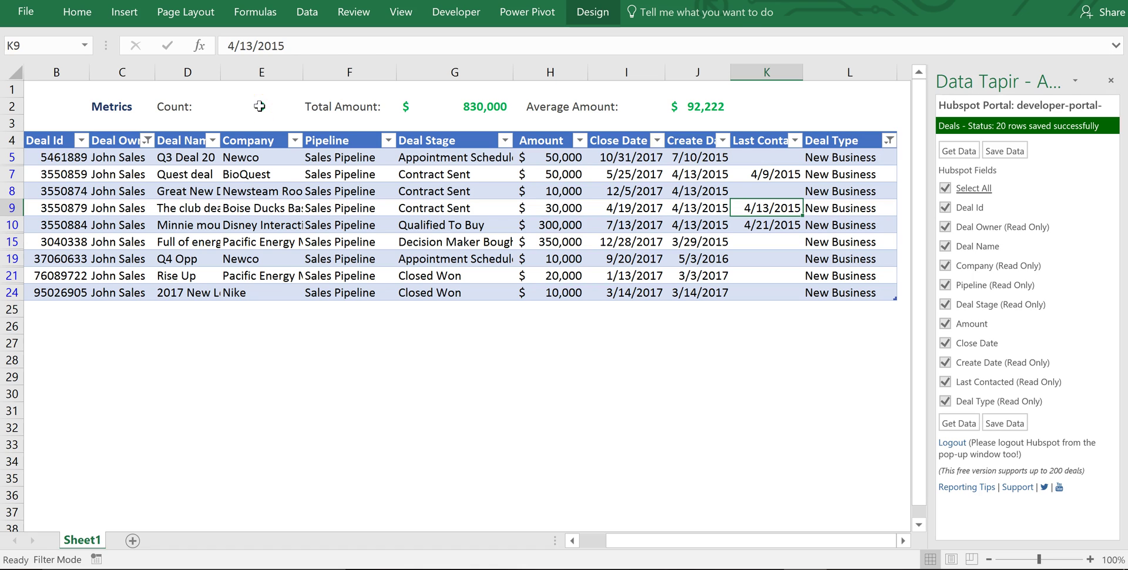
{"action": "left_click", "coordinate": [258, 107]}
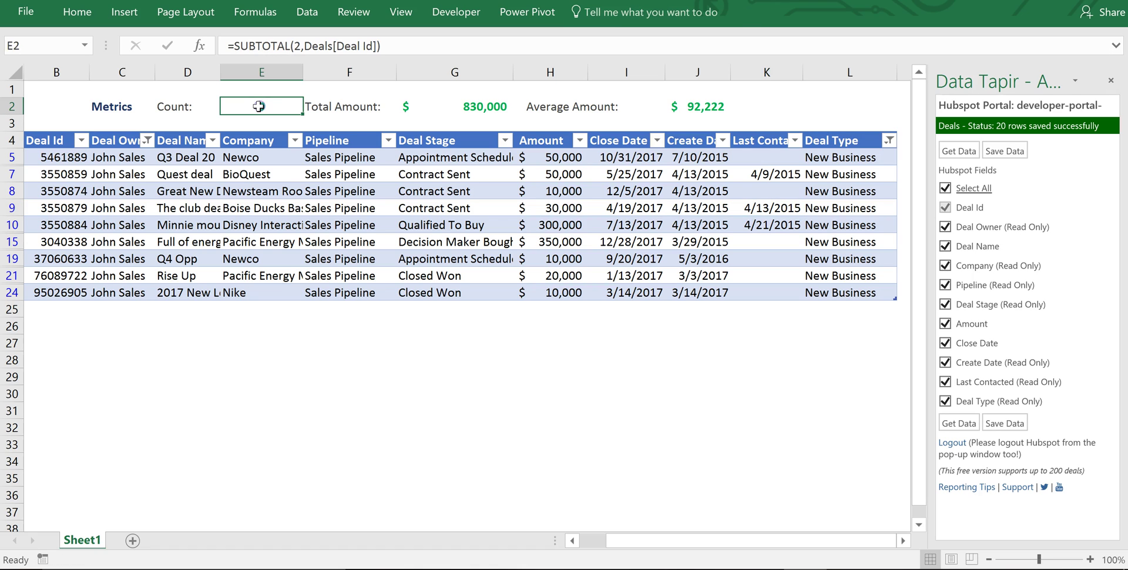
Step: Edit E2's Count formula in the formula bar, erasing it back to =SUBT
{"action": "left_click", "coordinate": [413, 43]}
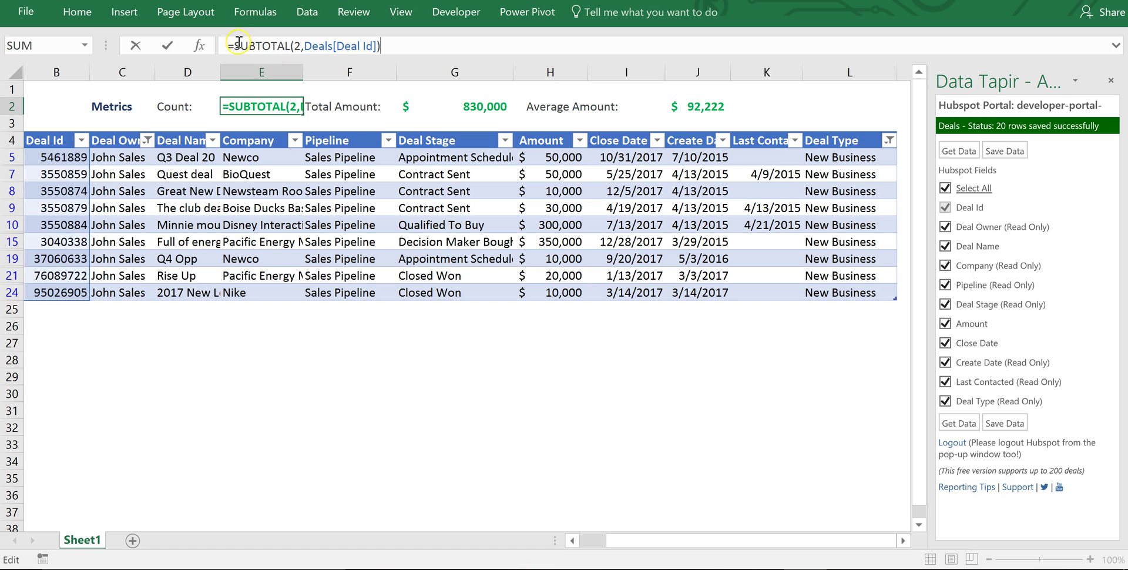
{"action": "left_click_drag", "start_coordinate": [236, 45], "coordinate": [291, 45]}
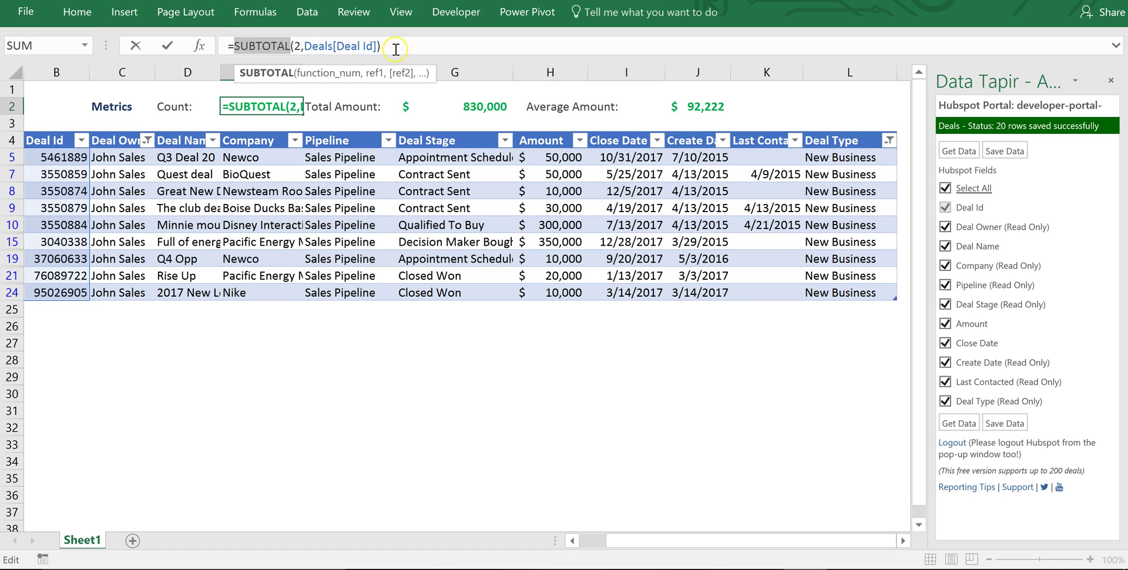
{"action": "left_click", "coordinate": [397, 49]}
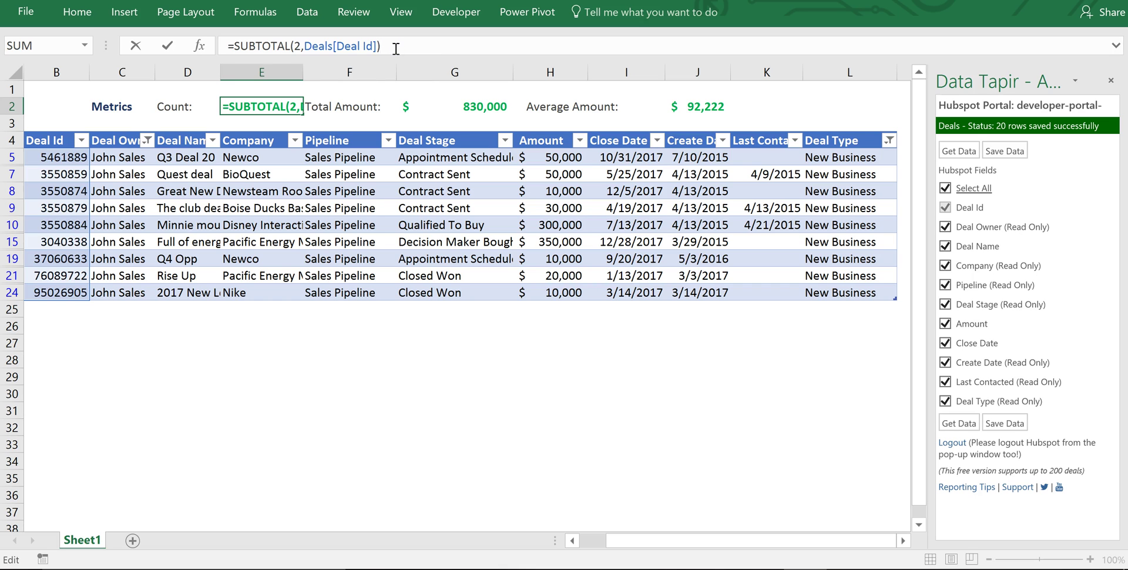
{"action": "key", "text": "BackSpace"}
{"action": "key", "text": "BackSpace"}
{"action": "key", "text": "BackSpace"}
{"action": "key", "text": "BackSpace"}
{"action": "key", "text": "BackSpace"}
{"action": "key", "text": "BackSpace"}
{"action": "key", "text": "BackSpace"}
{"action": "key", "text": "BackSpace"}
{"action": "key", "text": "BackSpace"}
{"action": "key", "text": "BackSpace"}
{"action": "key", "text": "BackSpace"}
{"action": "key", "text": "BackSpace"}
{"action": "key", "text": "BackSpace"}
{"action": "key", "text": "BackSpace"}
{"action": "key", "text": "BackSpace"}
{"action": "key", "text": "BackSpace"}
{"action": "key", "text": "BackSpace"}
{"action": "key", "text": "BackSpace"}
{"action": "key", "text": "BackSpace"}
{"action": "key", "text": "BackSpace"}
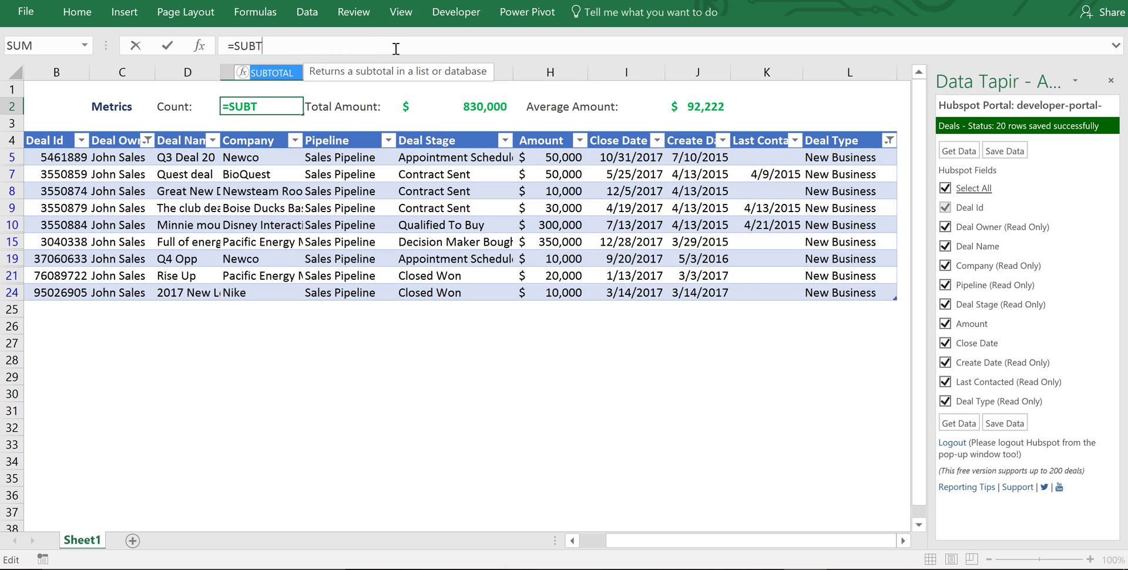
Step: Enter =SUBTOTAL(2,Deals[Deal Id]) in E2 using autocomplete, showing a count of 9
{"action": "key", "text": "BackSpace"}
{"action": "key", "text": "BackSpace"}
{"action": "key", "text": "BackSpace"}
{"action": "key", "text": "BackSpace"}
{"action": "type", "text": "Sub"}
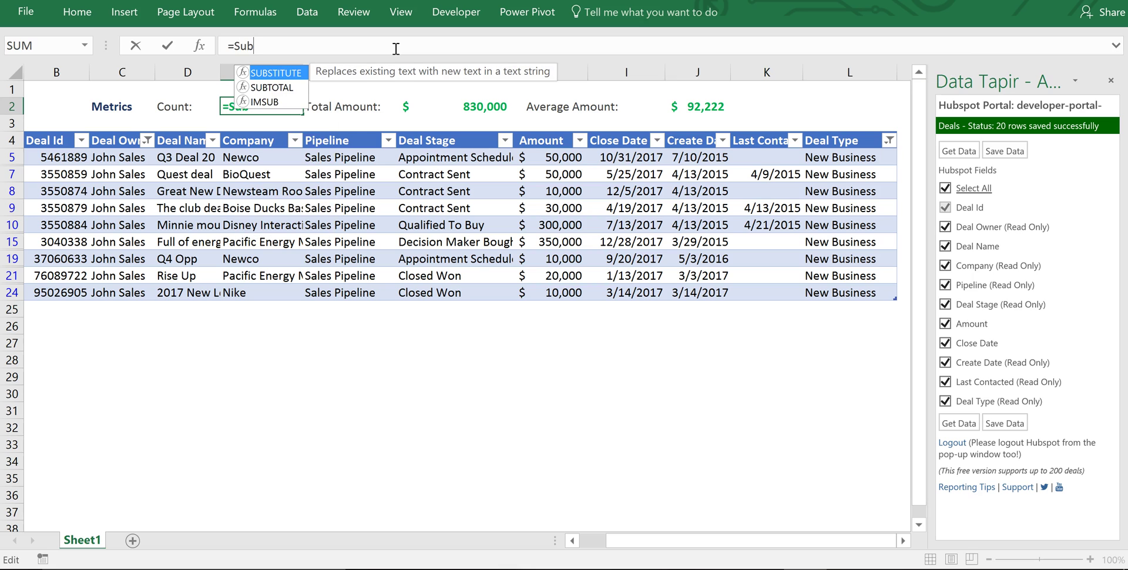
{"action": "double_click", "coordinate": [287, 87]}
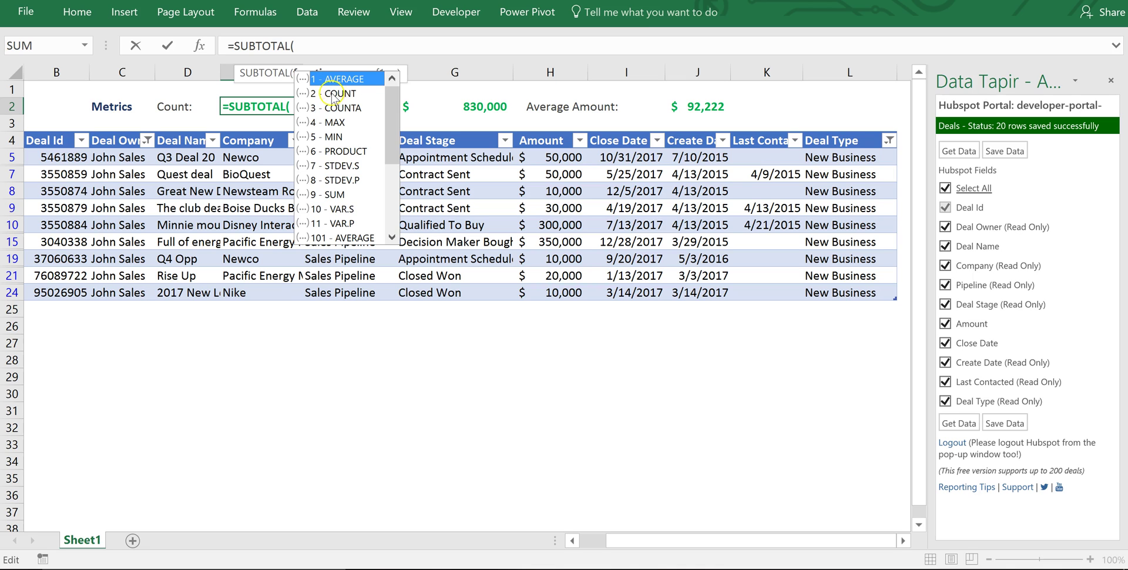
{"action": "left_click", "coordinate": [333, 95]}
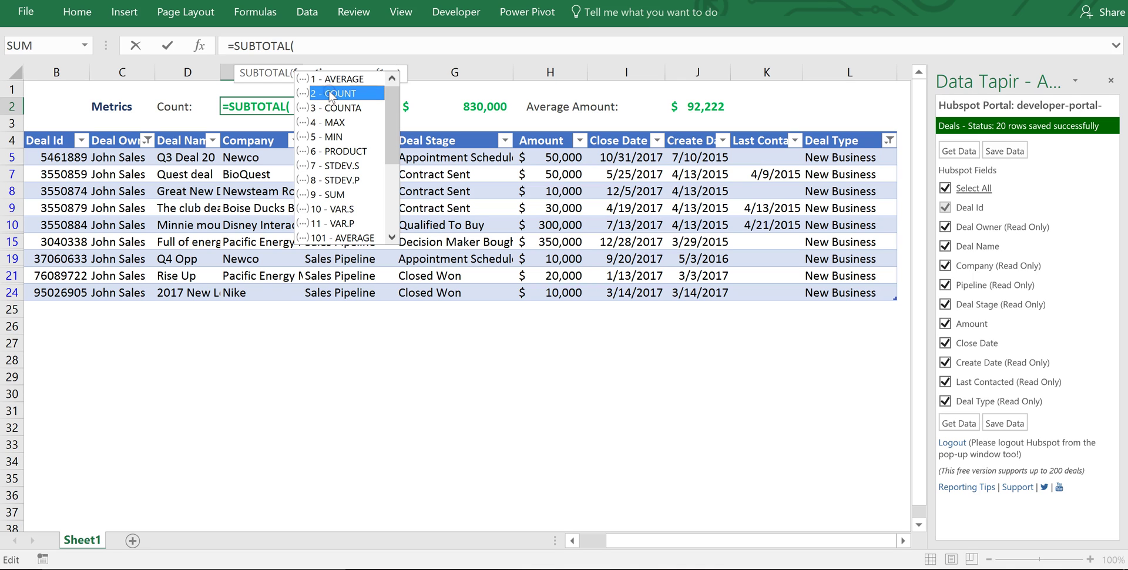
{"action": "double_click", "coordinate": [329, 93]}
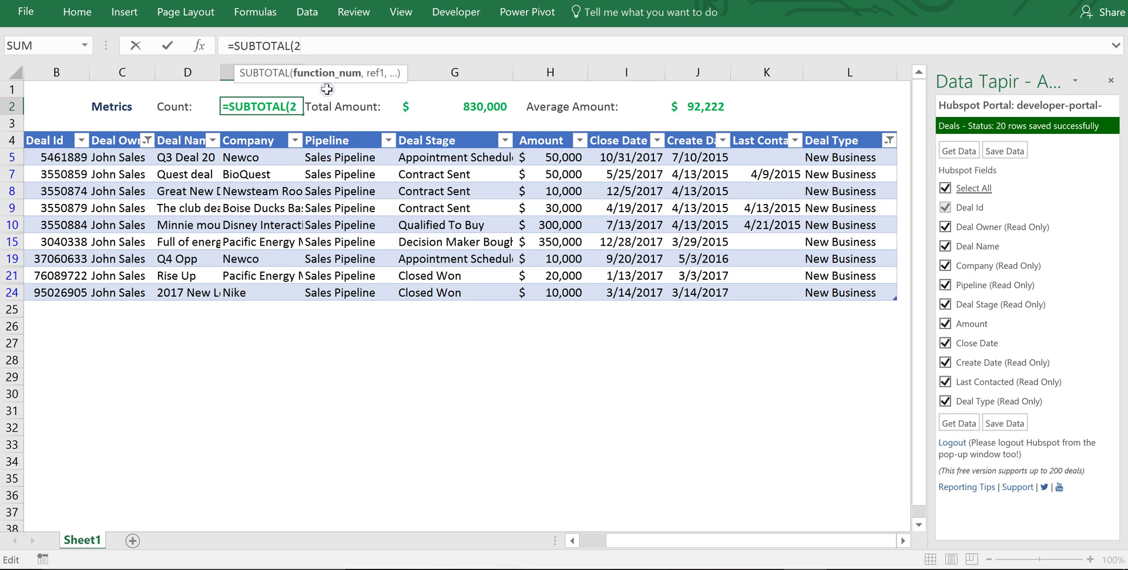
{"action": "type", "text": ","}
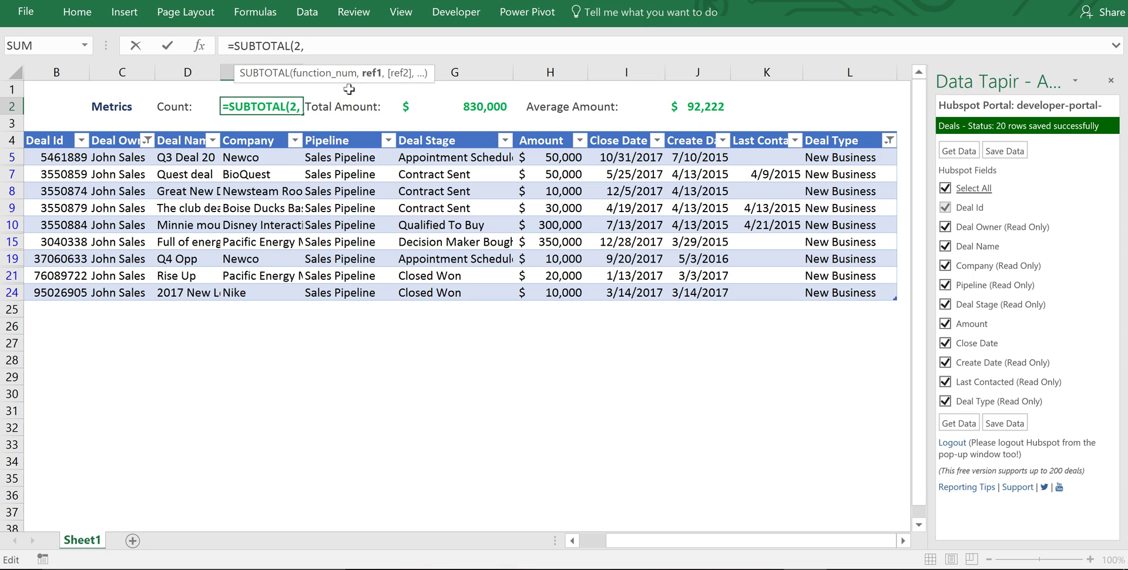
{"action": "type", "text": "De"}
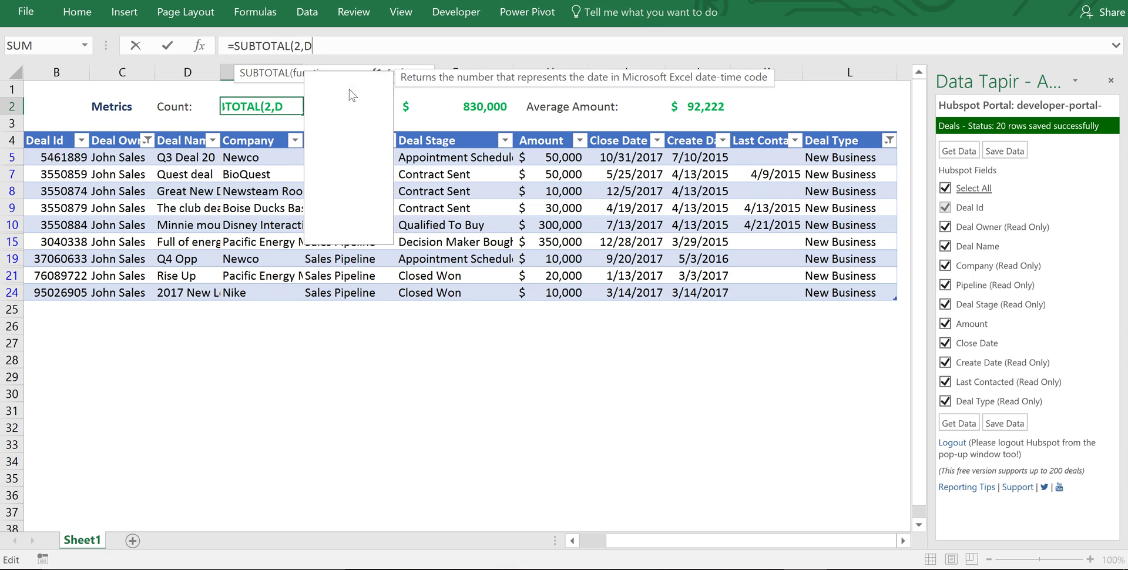
{"action": "left_click", "coordinate": [343, 79]}
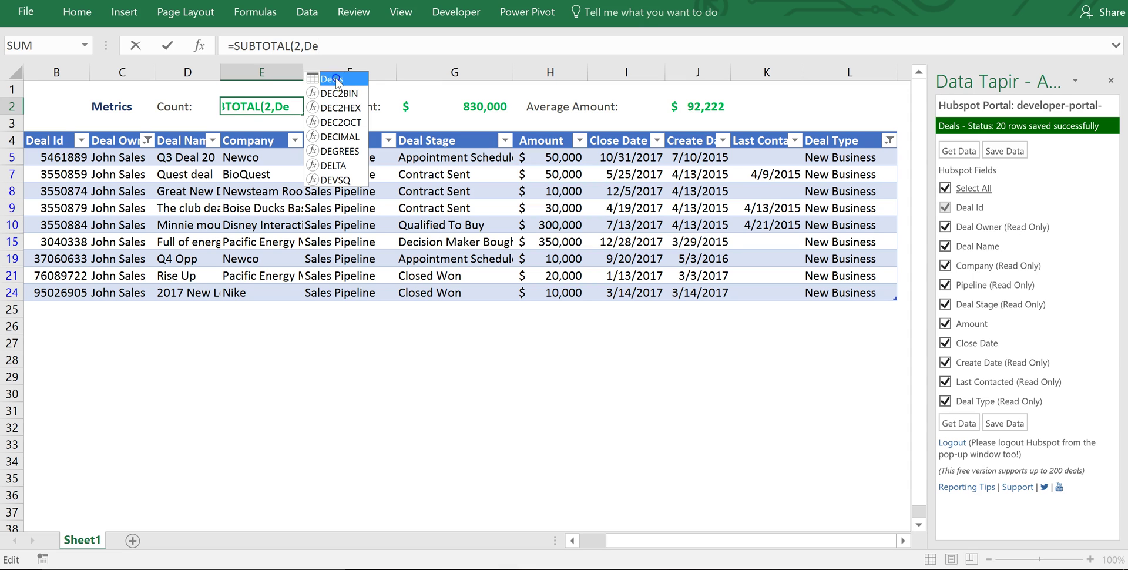
{"action": "double_click", "coordinate": [336, 80]}
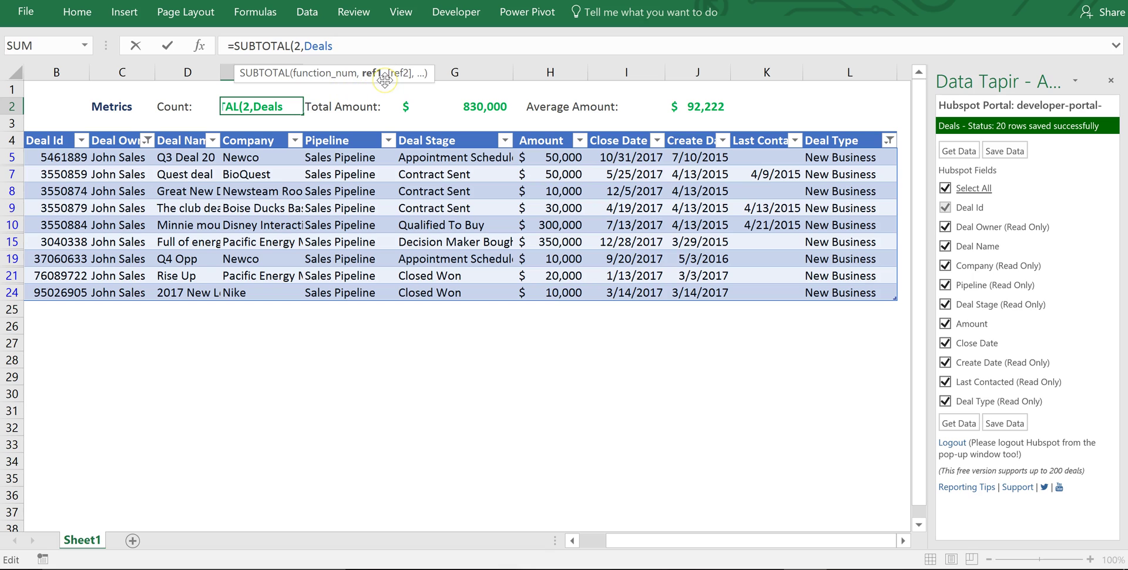
{"action": "type", "text": "["}
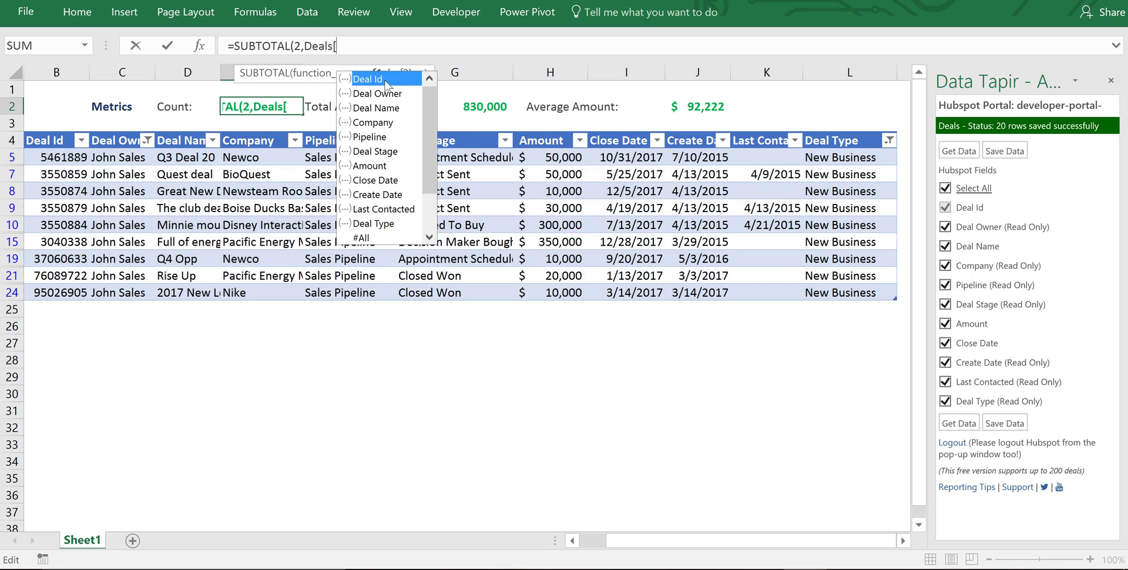
{"action": "double_click", "coordinate": [383, 78]}
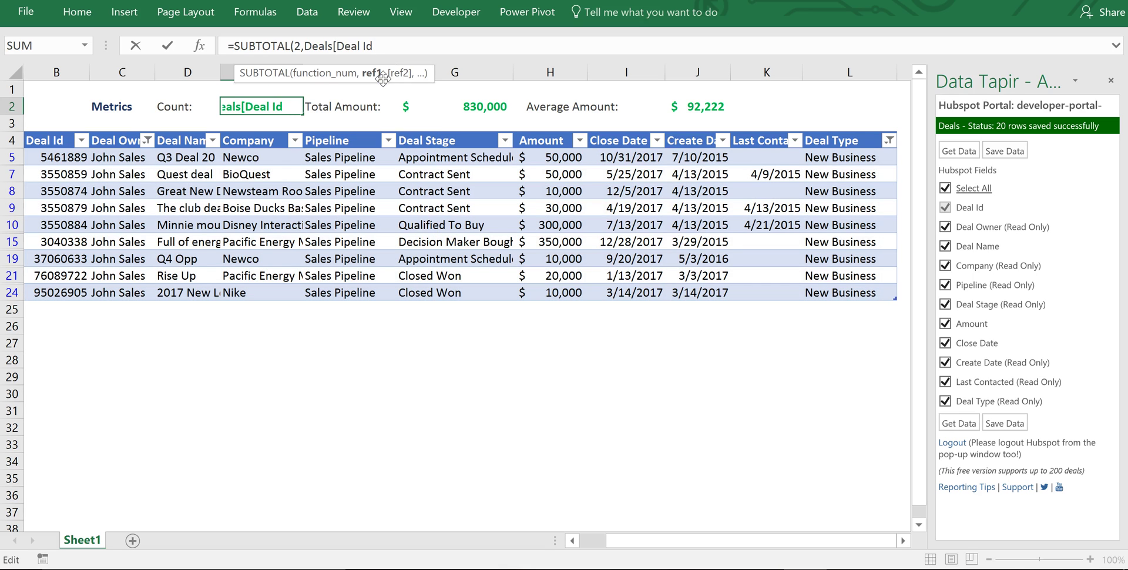
{"action": "type", "text": "]"}
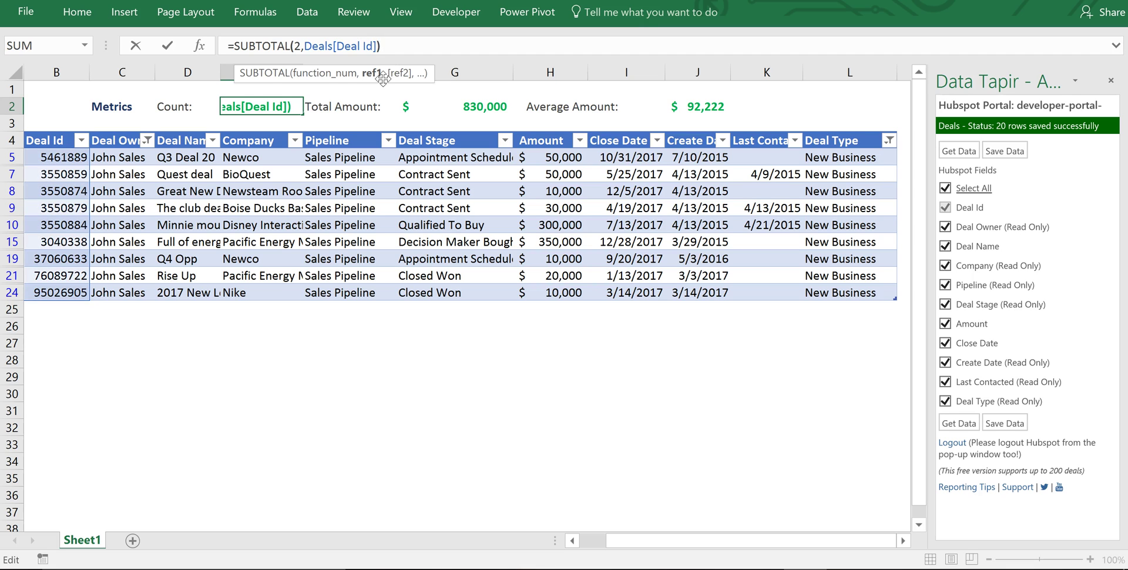
{"action": "type", "text": ")"}
{"action": "key", "text": "Return"}
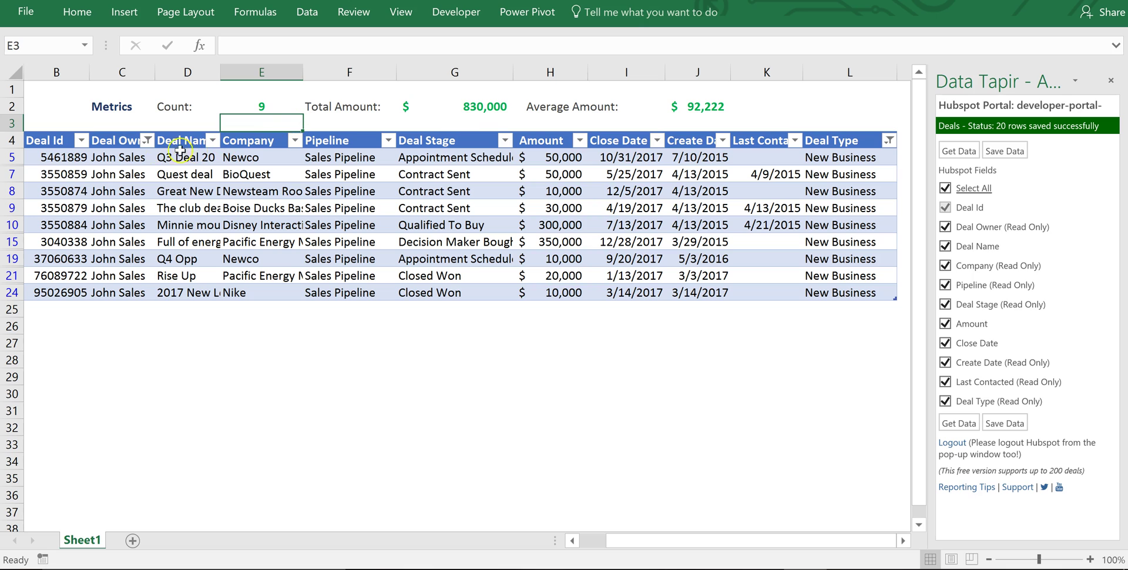
Step: Switch the Deal Owner filter from the first owner to the second owner
{"action": "left_click", "coordinate": [147, 140]}
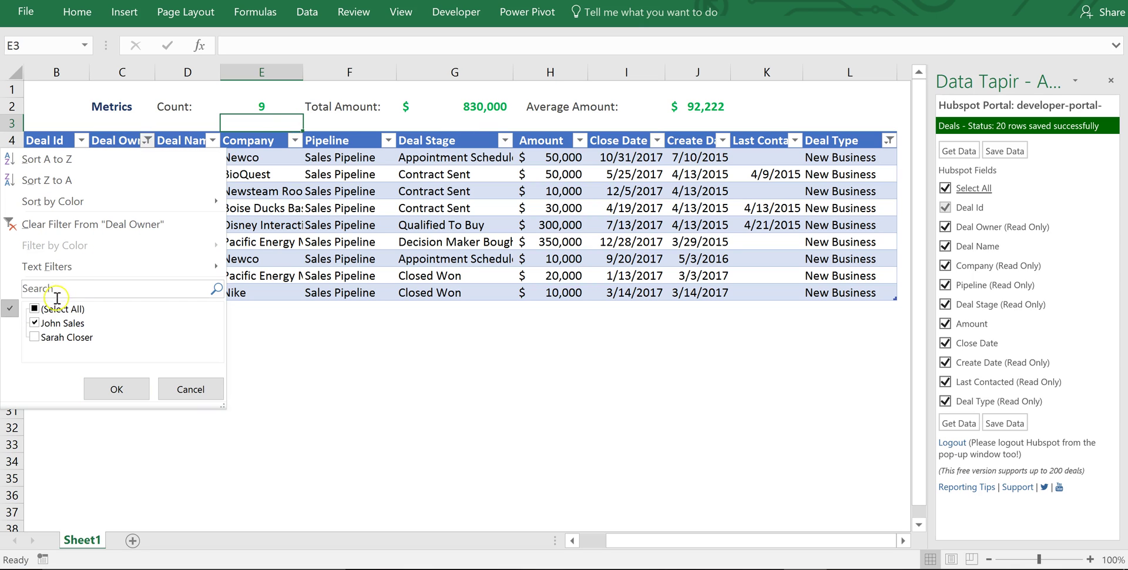
{"action": "left_click", "coordinate": [35, 337]}
{"action": "left_click", "coordinate": [35, 323]}
{"action": "left_click", "coordinate": [117, 388]}
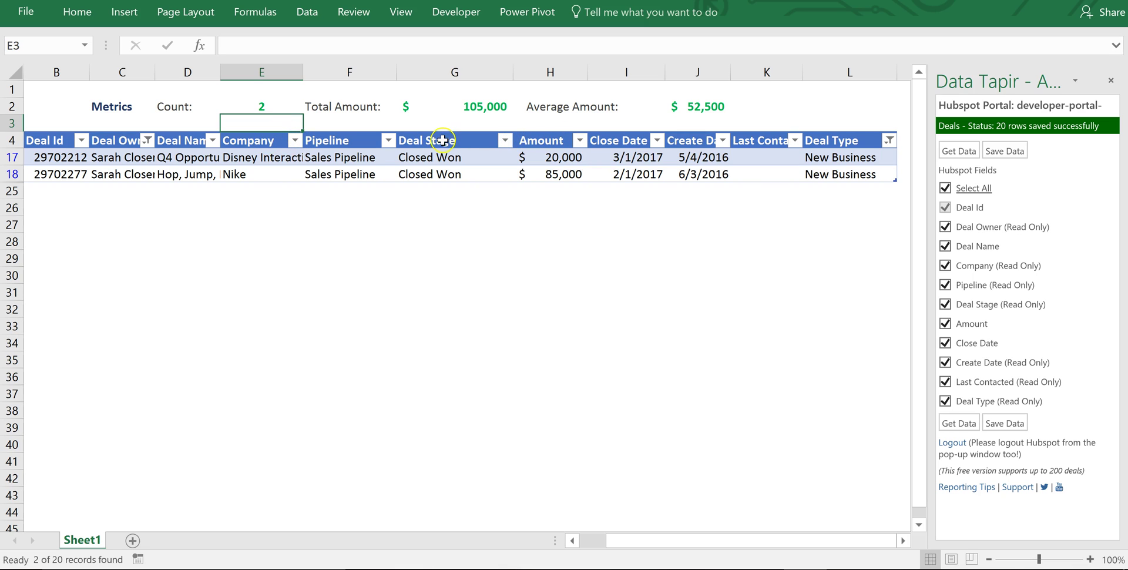
Step: Clear the Deal Type filter so all types show, leaving 6 deals totalling $1,520,000
{"action": "left_click", "coordinate": [889, 139]}
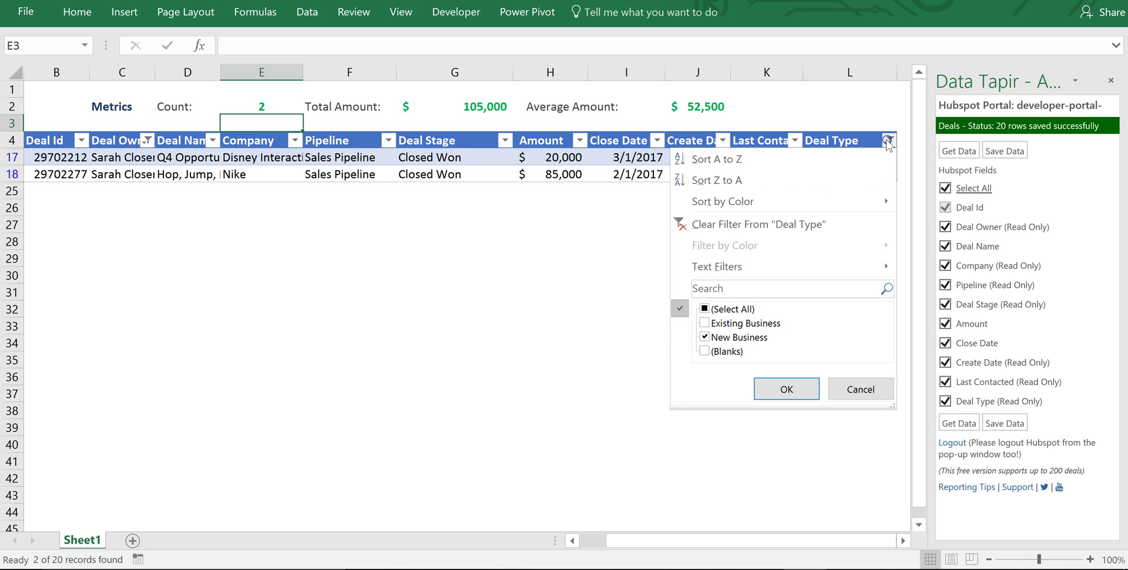
{"action": "left_click", "coordinate": [707, 310]}
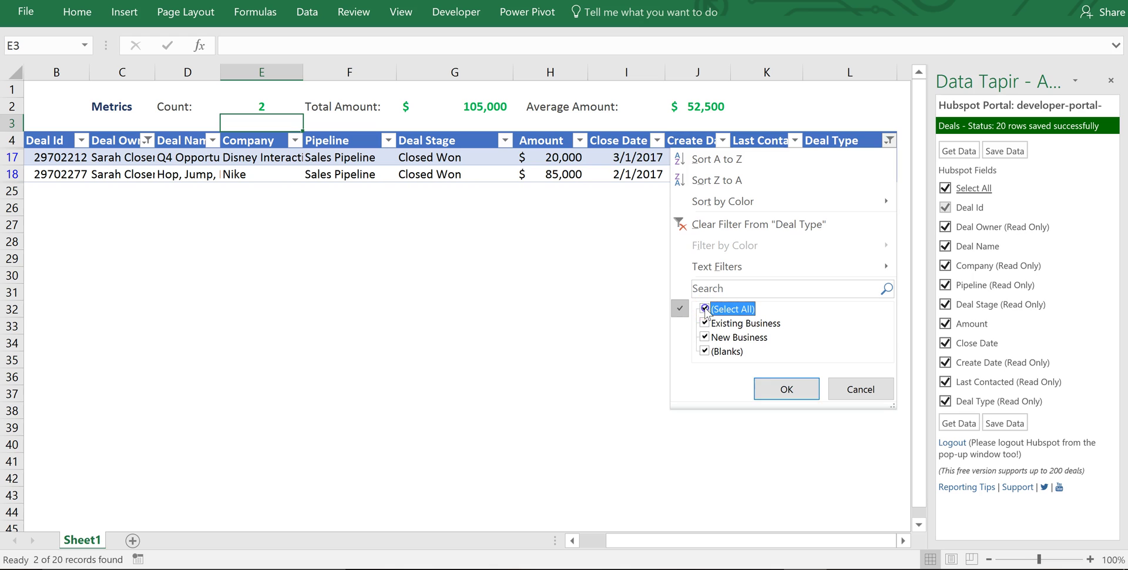
{"action": "left_click", "coordinate": [770, 389]}
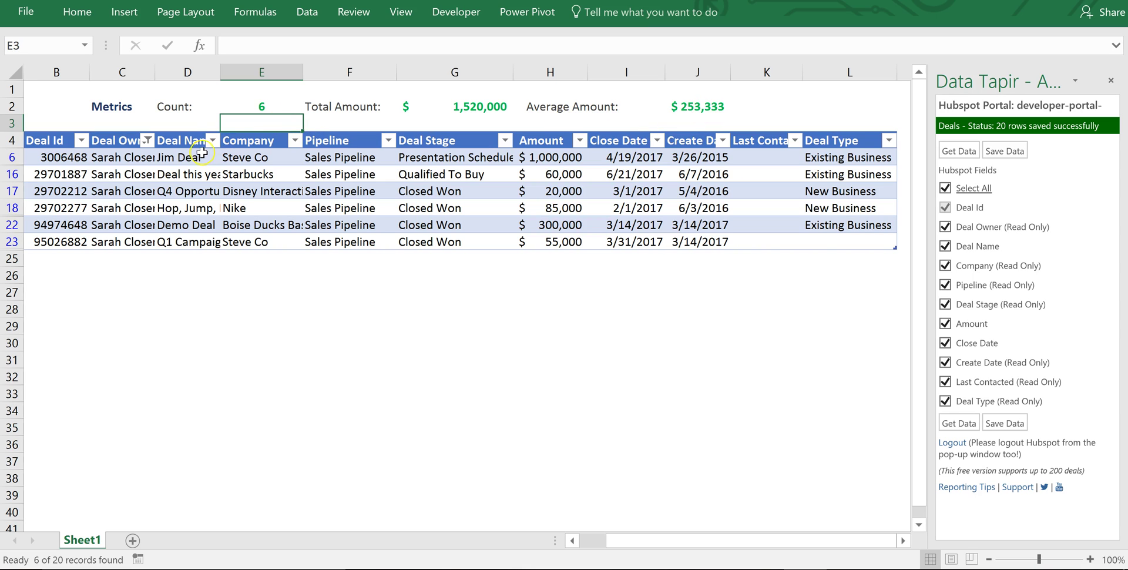
{"action": "left_click", "coordinate": [254, 100]}
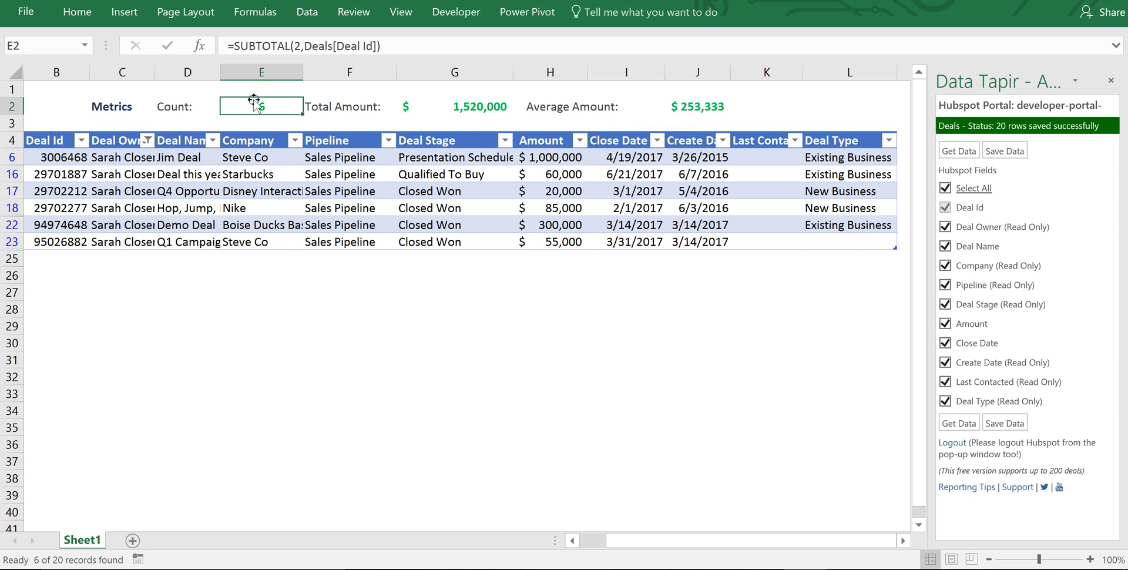
{"action": "left_click", "coordinate": [475, 106]}
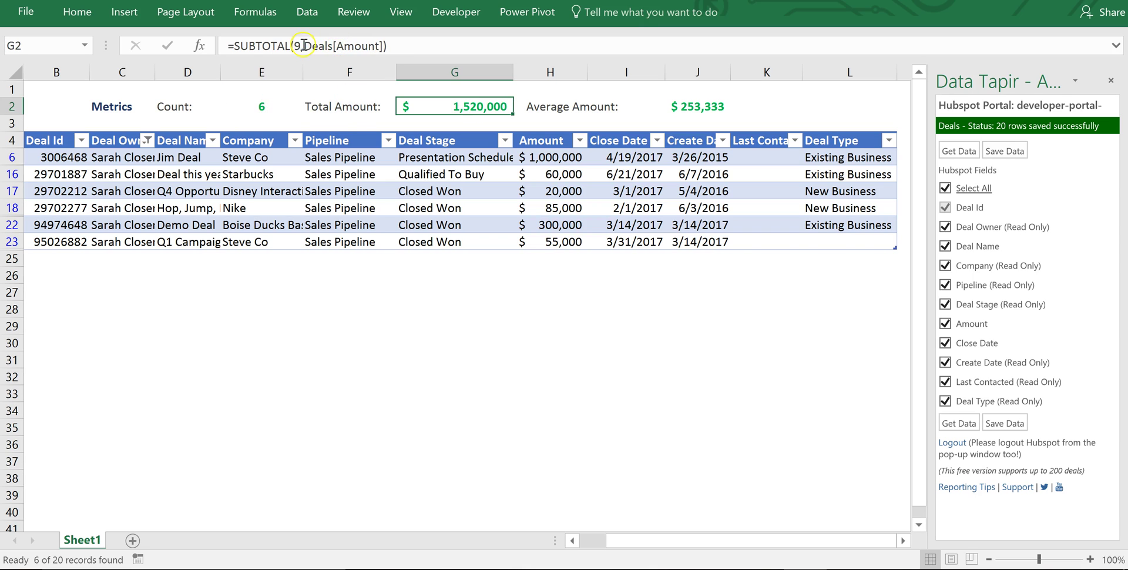
{"action": "left_click", "coordinate": [681, 104]}
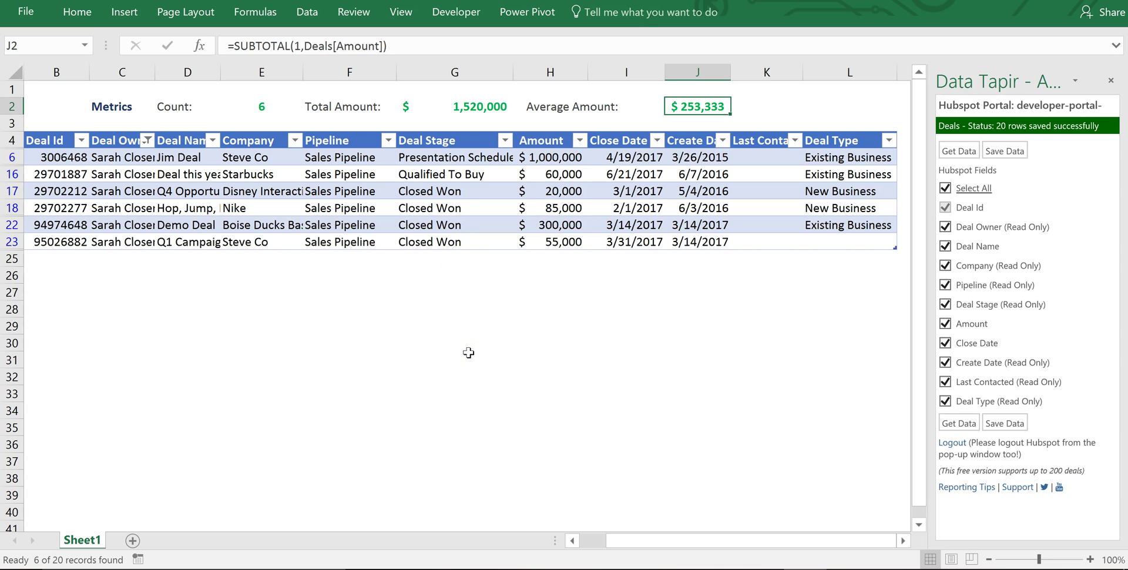
{"action": "left_click", "coordinate": [57, 141]}
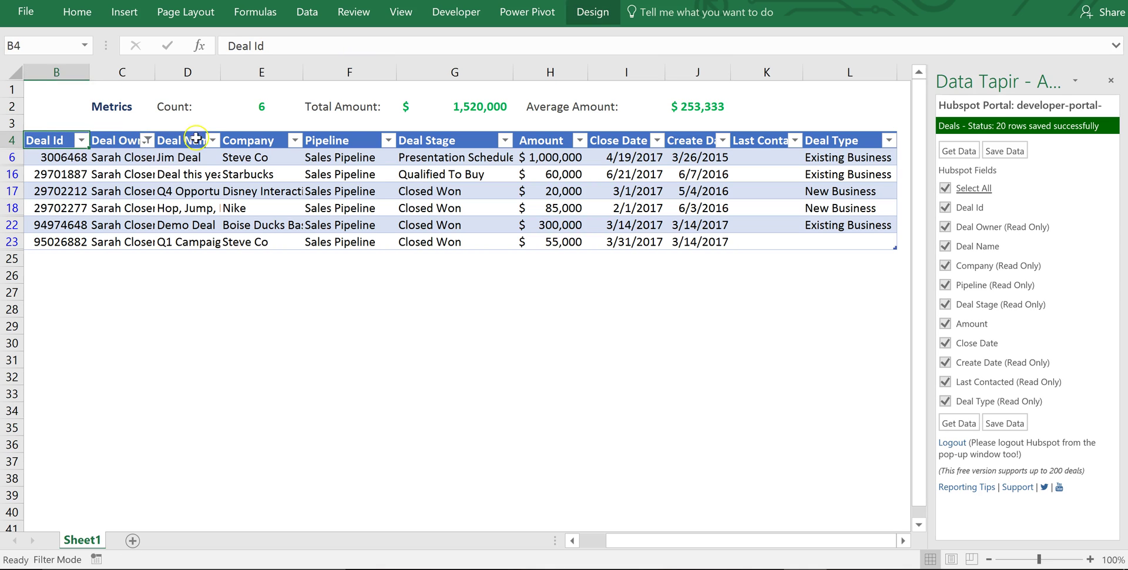